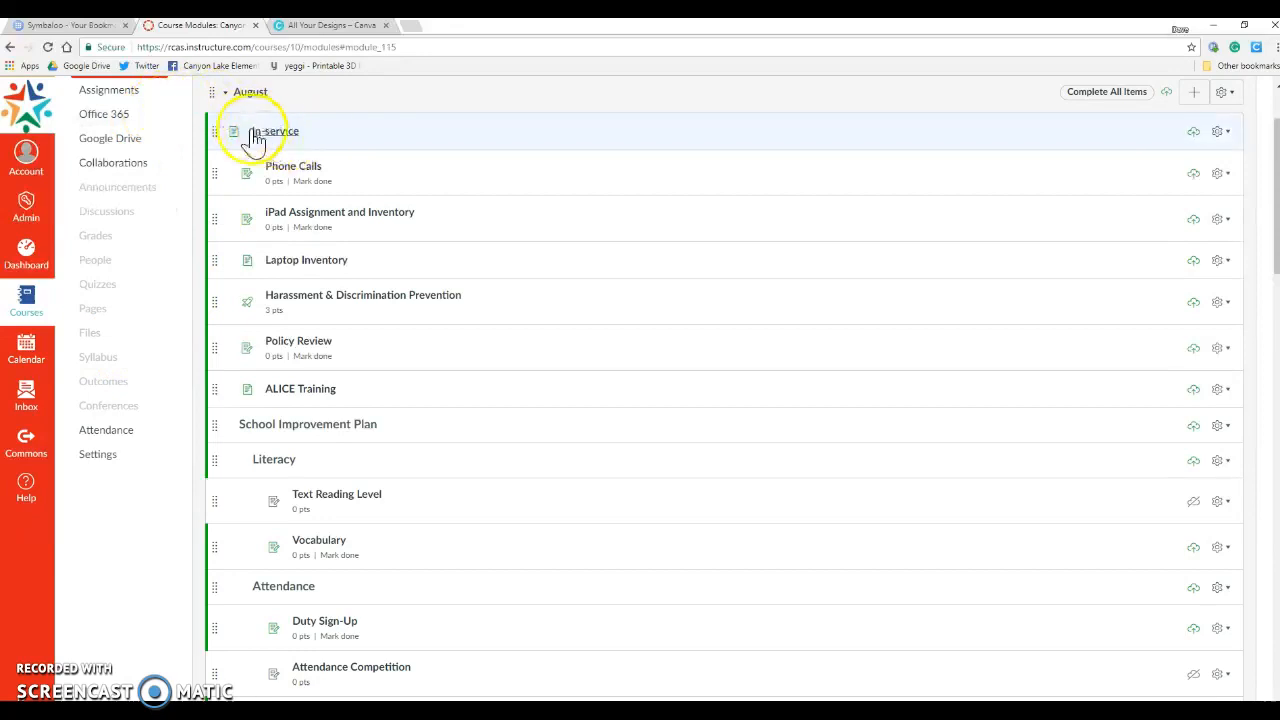
Step: Open the home page of the Canyon Lake Professional Development course
scroll(157, 314, "up", 1)
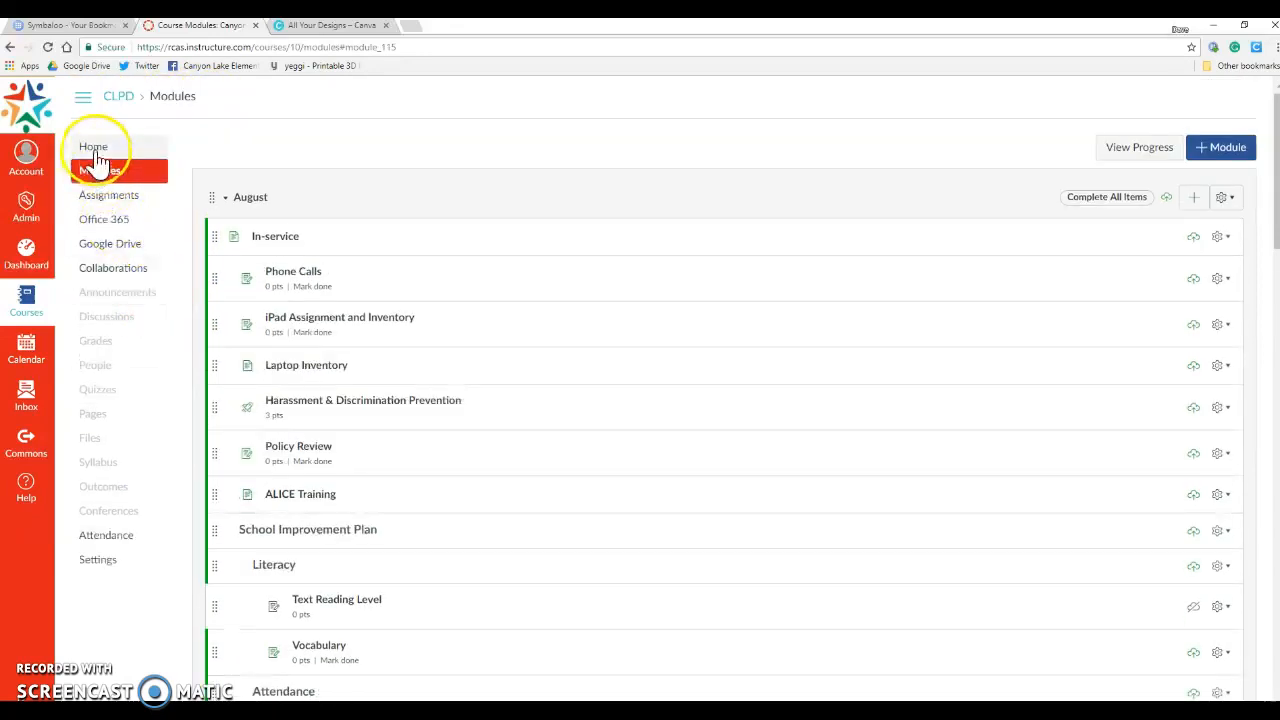
left_click(96, 152)
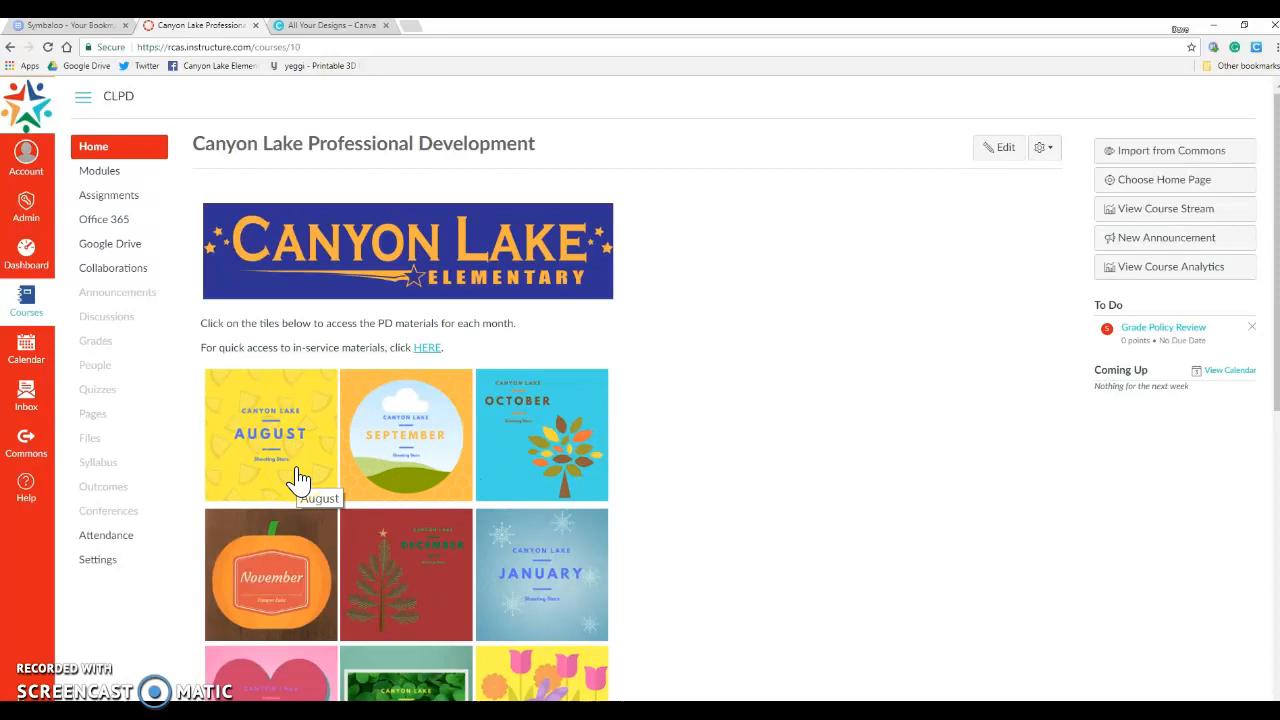
Step: Search Google Images for "fish" in a new browser tab and look through the picture results
left_click(410, 27)
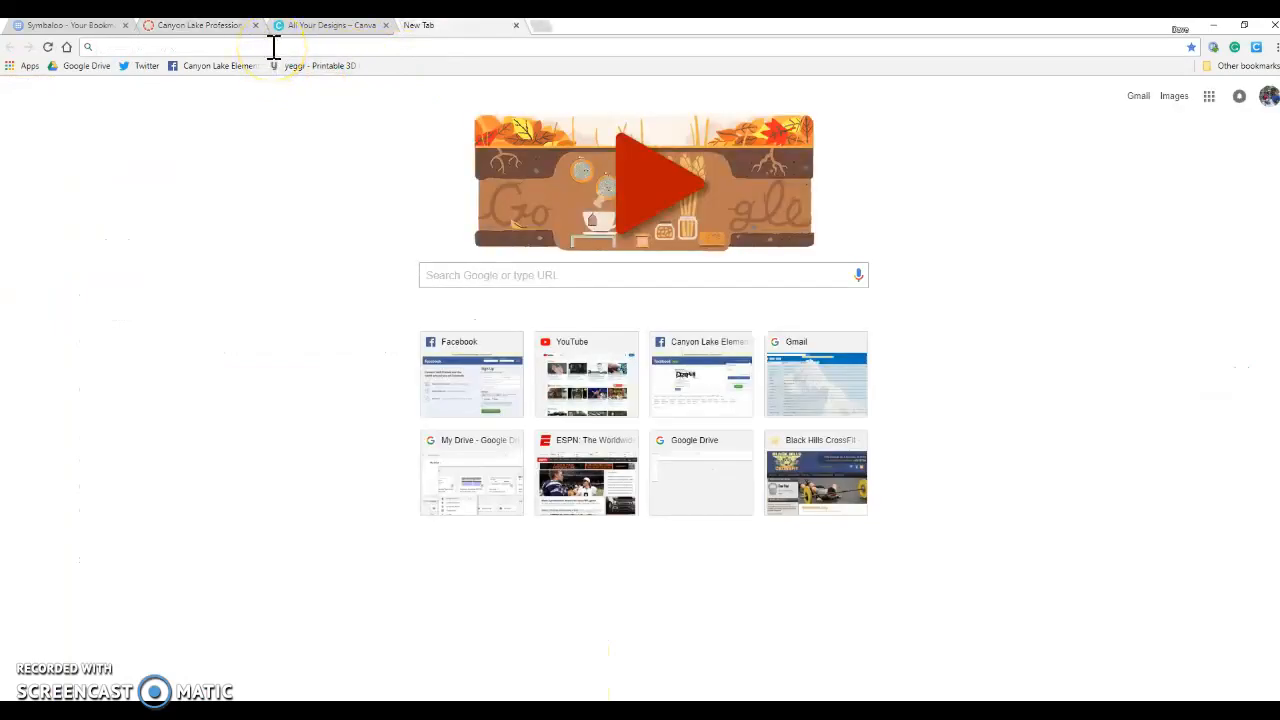
type("fish")
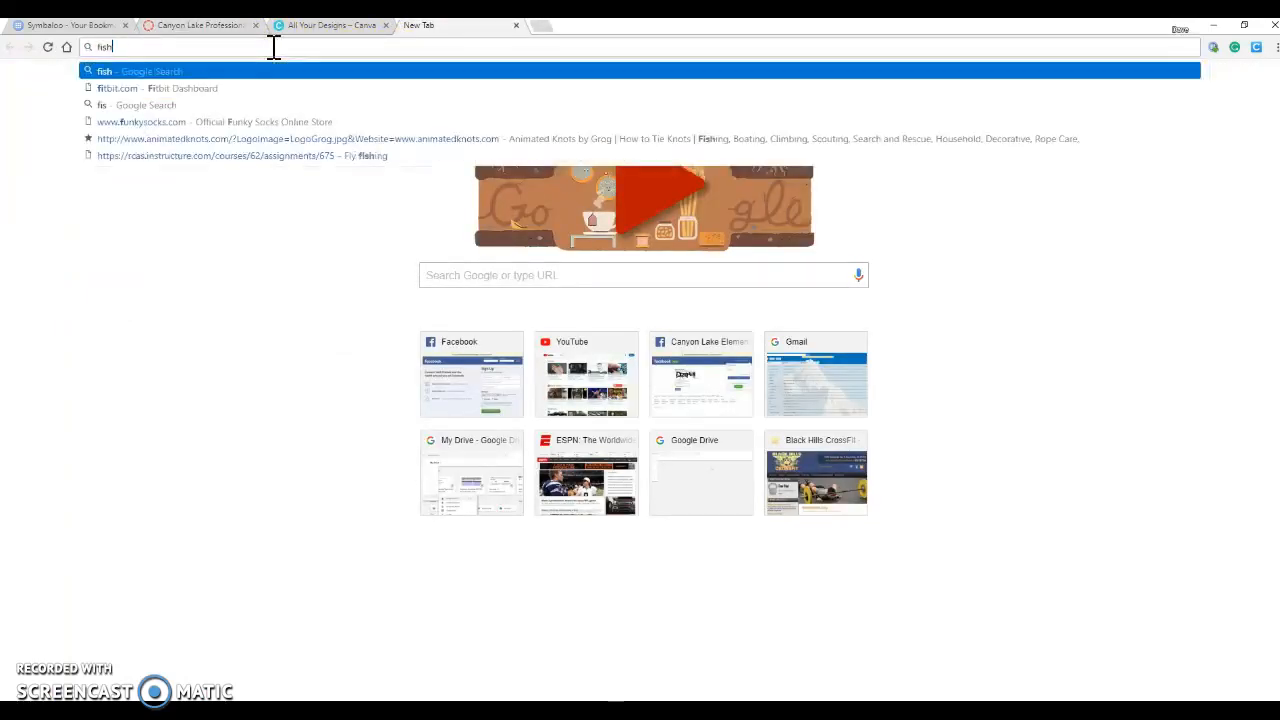
key("Return")
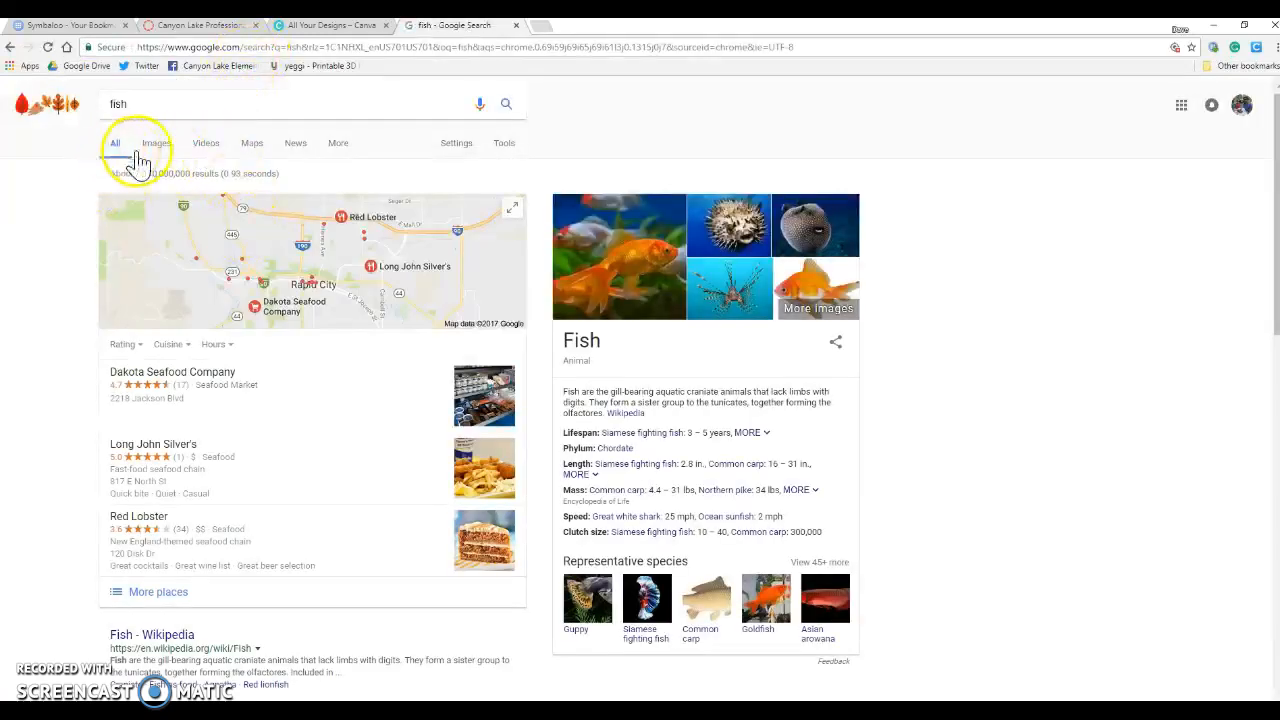
left_click(155, 146)
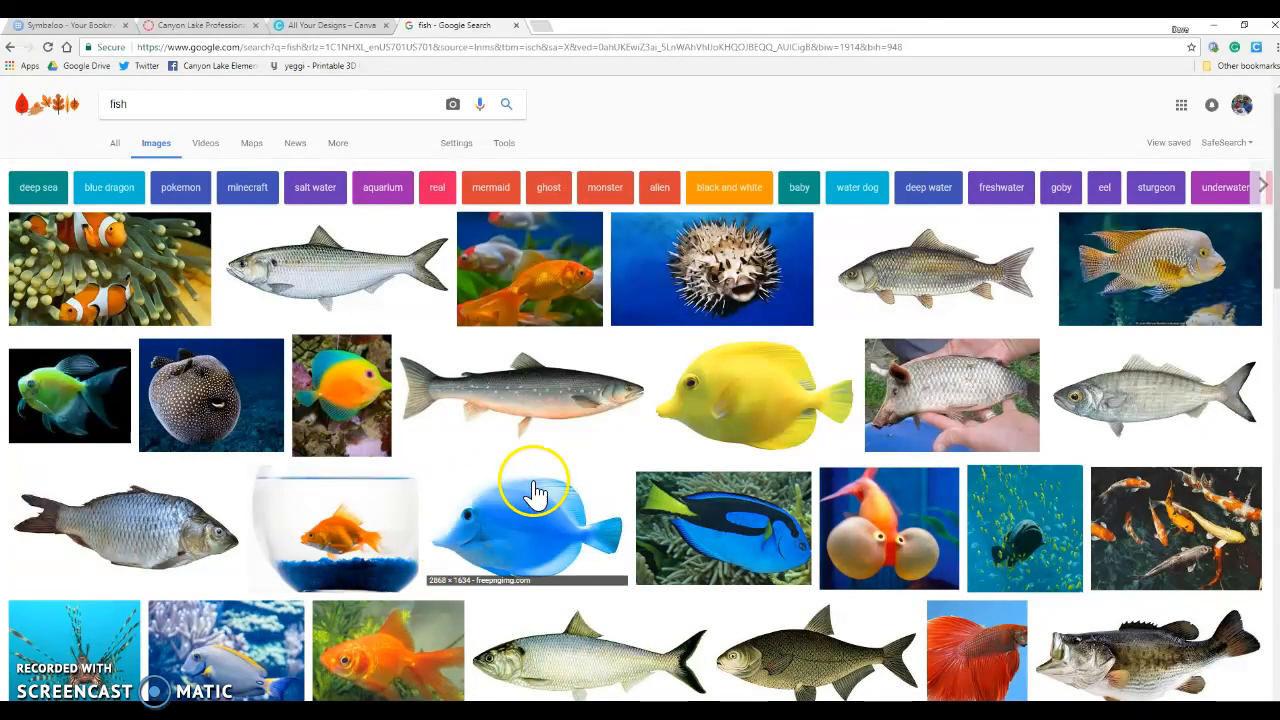
scroll(530, 480, "down", 2)
scroll(535, 480, "down", 2)
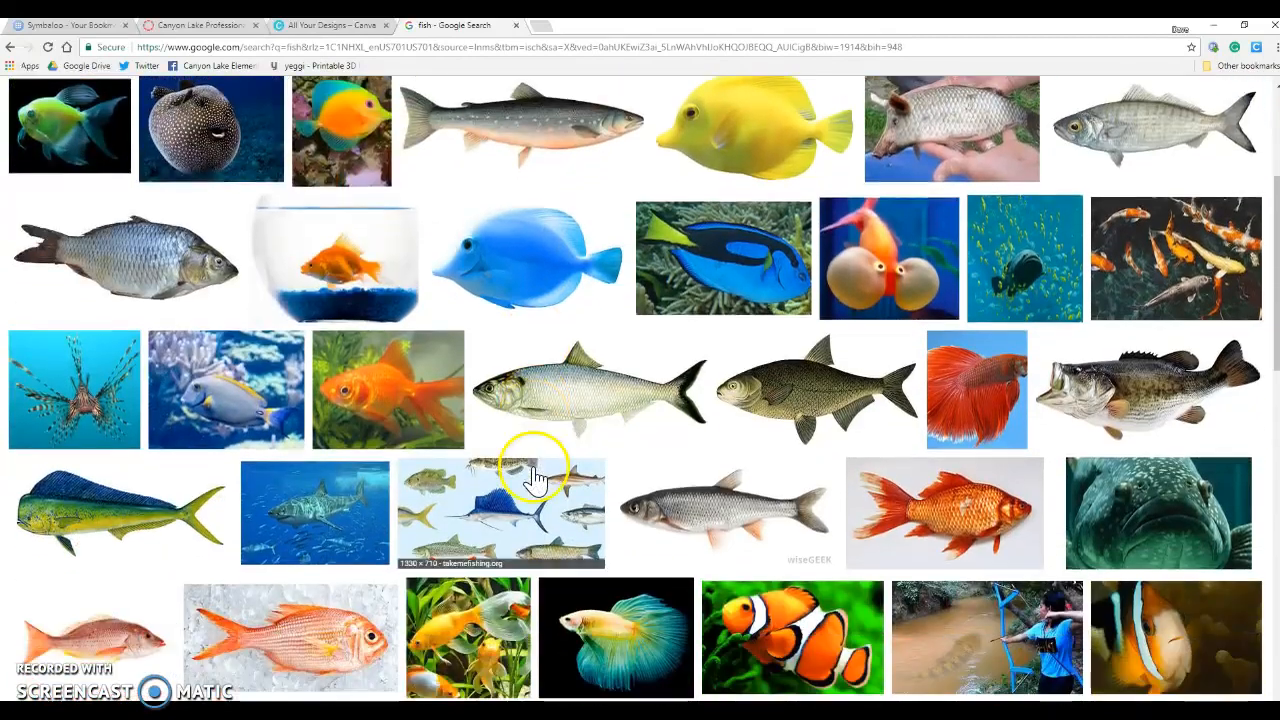
scroll(535, 478, "down", 1)
scroll(537, 475, "up", 5)
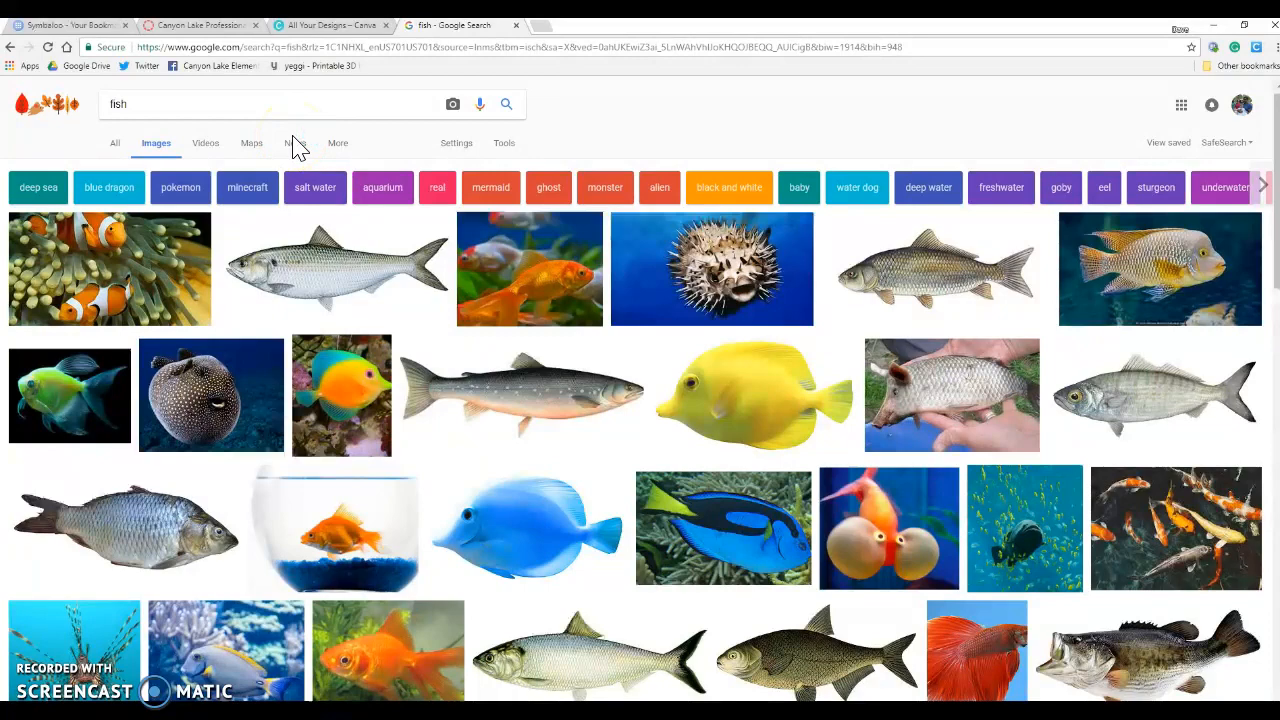
Step: Switch to Canva and create a new 800 px x 800 px Social Graphic design
left_click(320, 30)
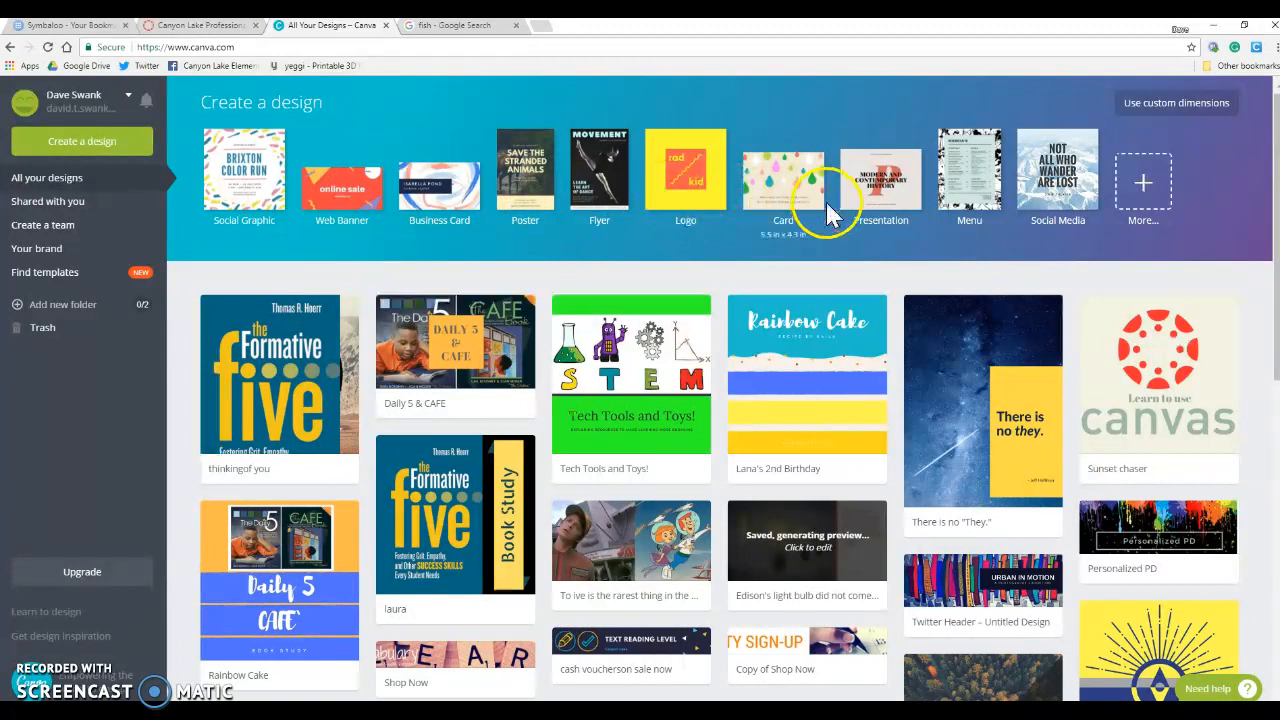
left_click(1055, 185)
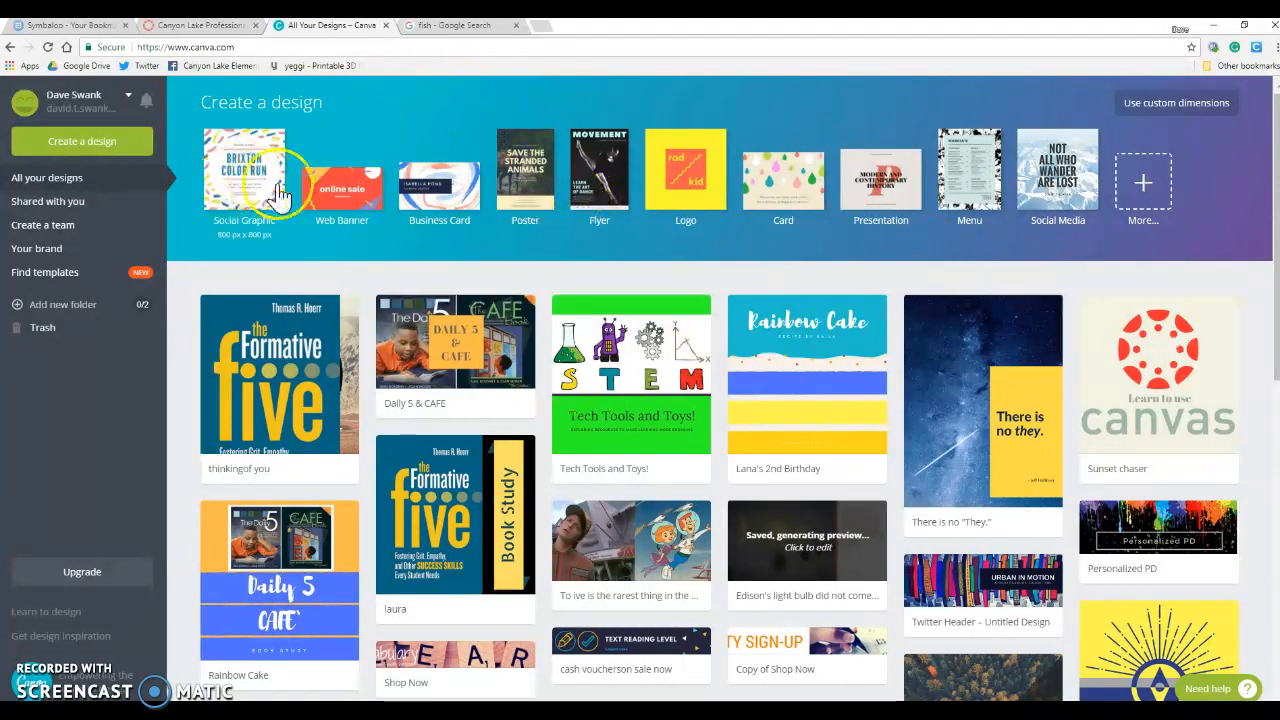
left_click(242, 175)
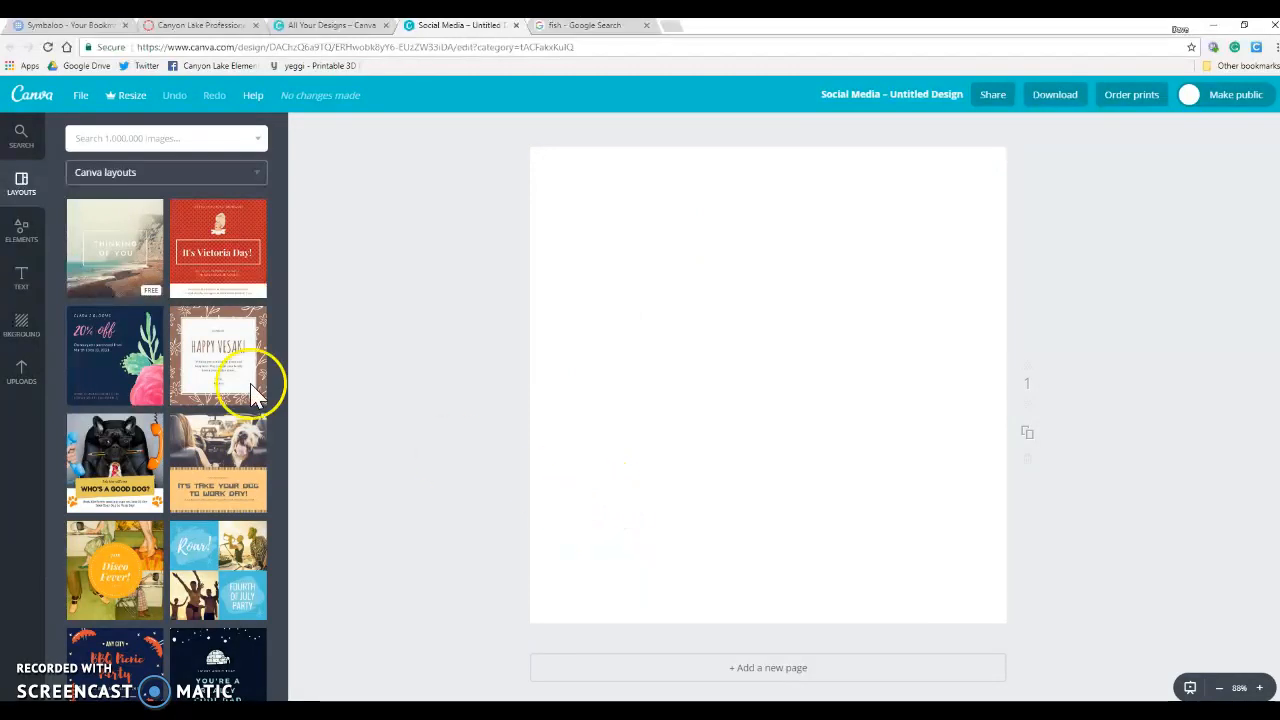
Step: Add the filled circle shape with an outline to the blank page
left_click(22, 233)
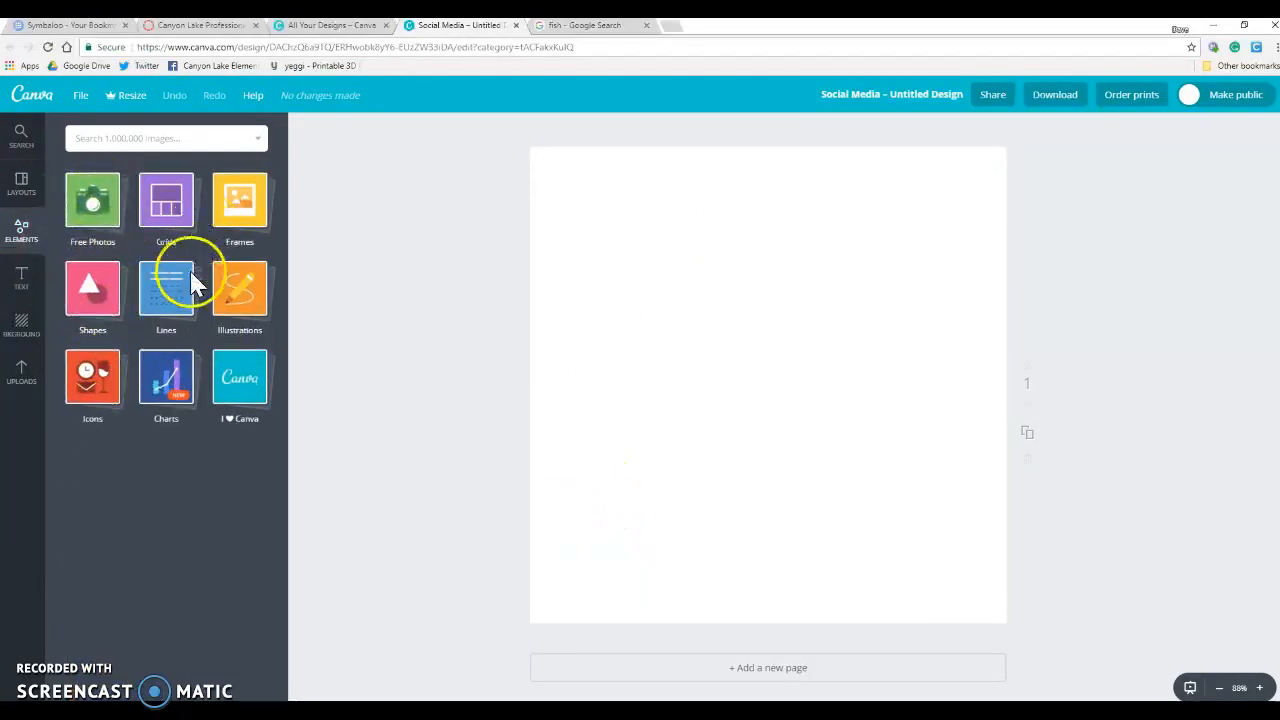
left_click(100, 300)
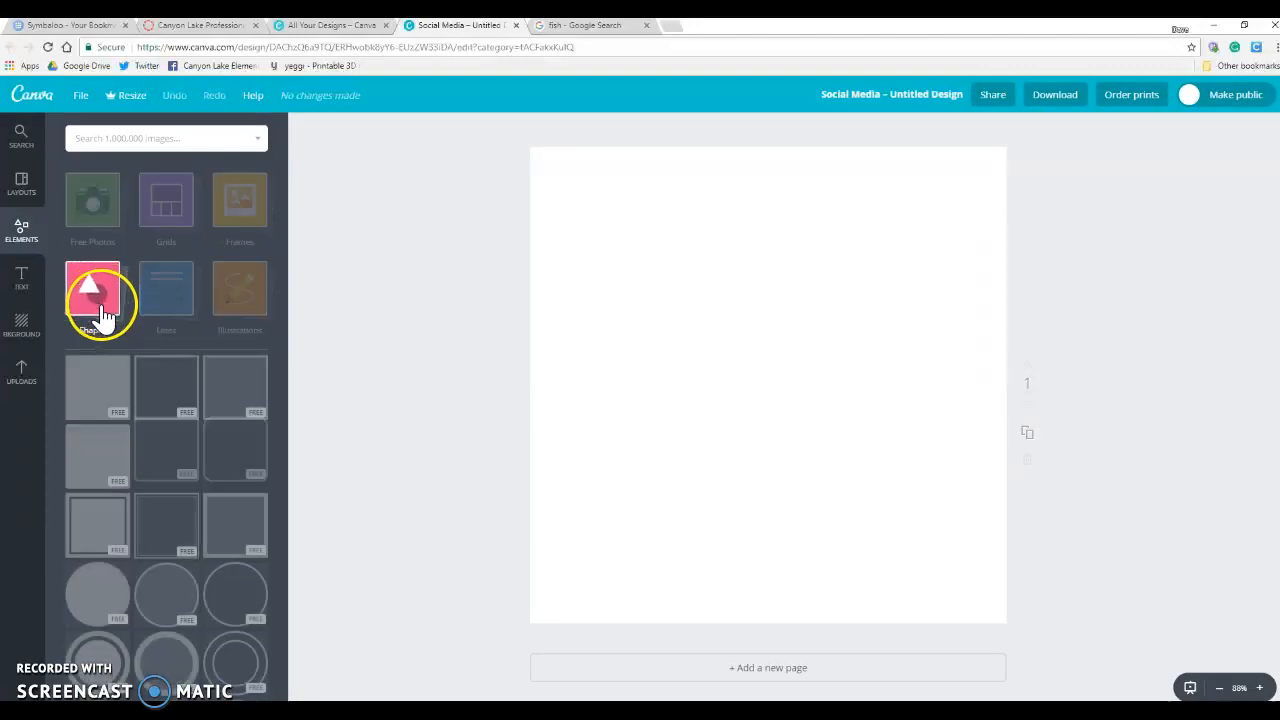
left_click(163, 625)
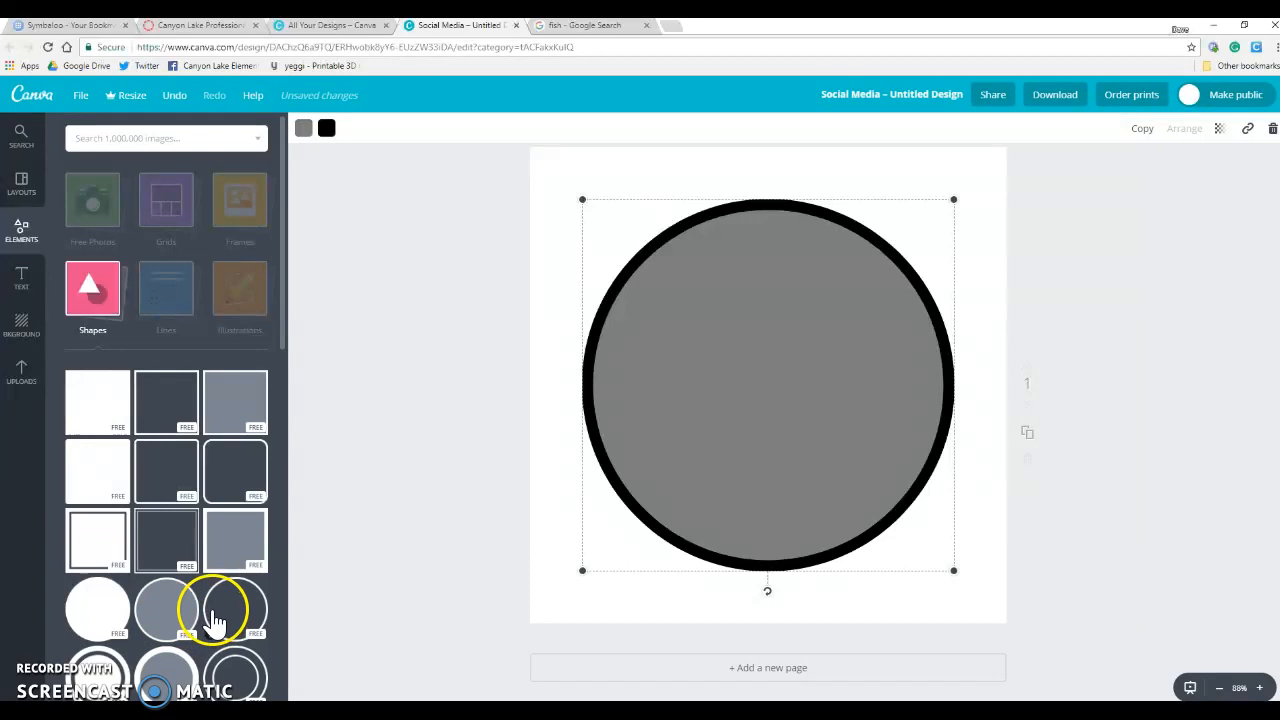
Step: Color the circle's fill orange and its outline blue from the default palette
left_click(303, 130)
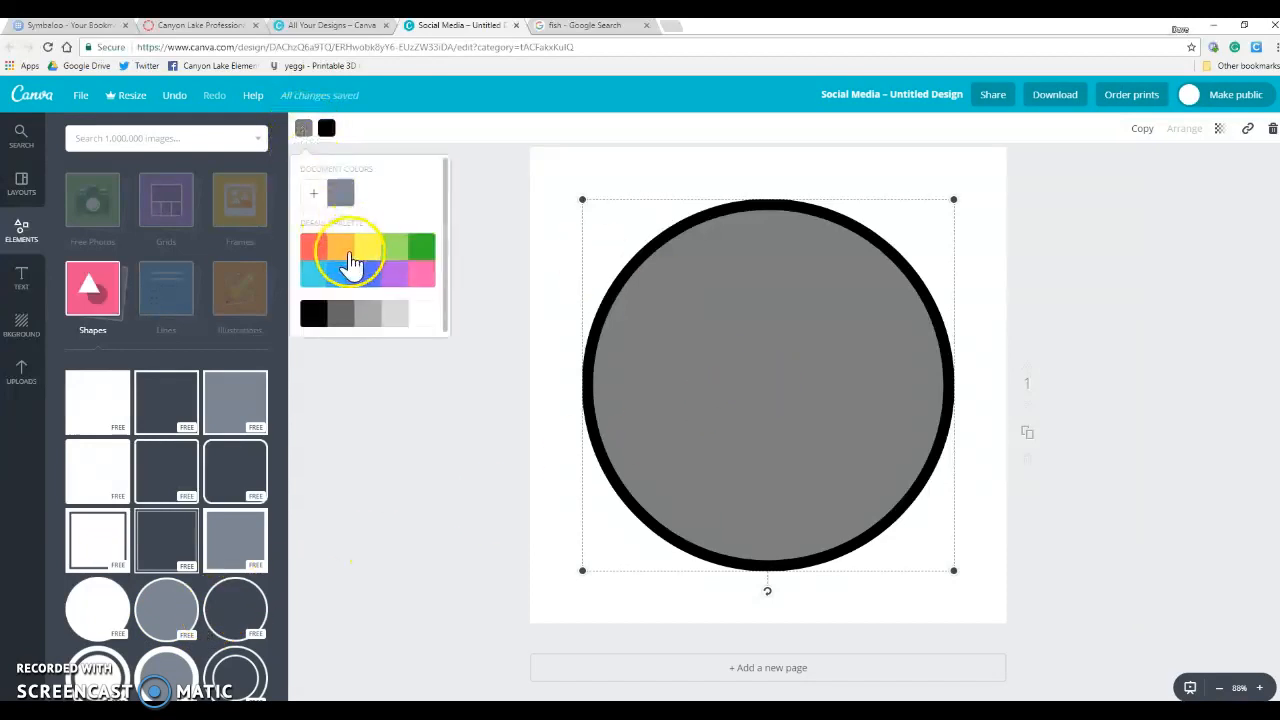
left_click(341, 248)
left_click(607, 289)
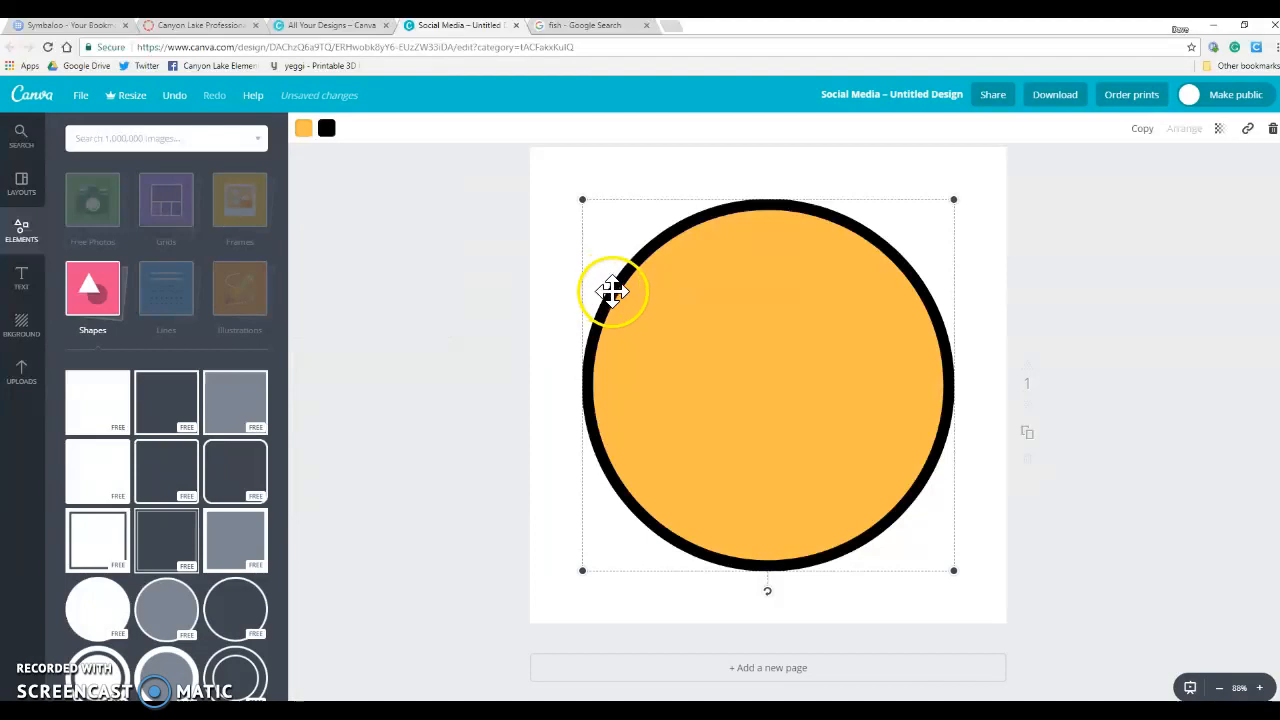
left_click(327, 130)
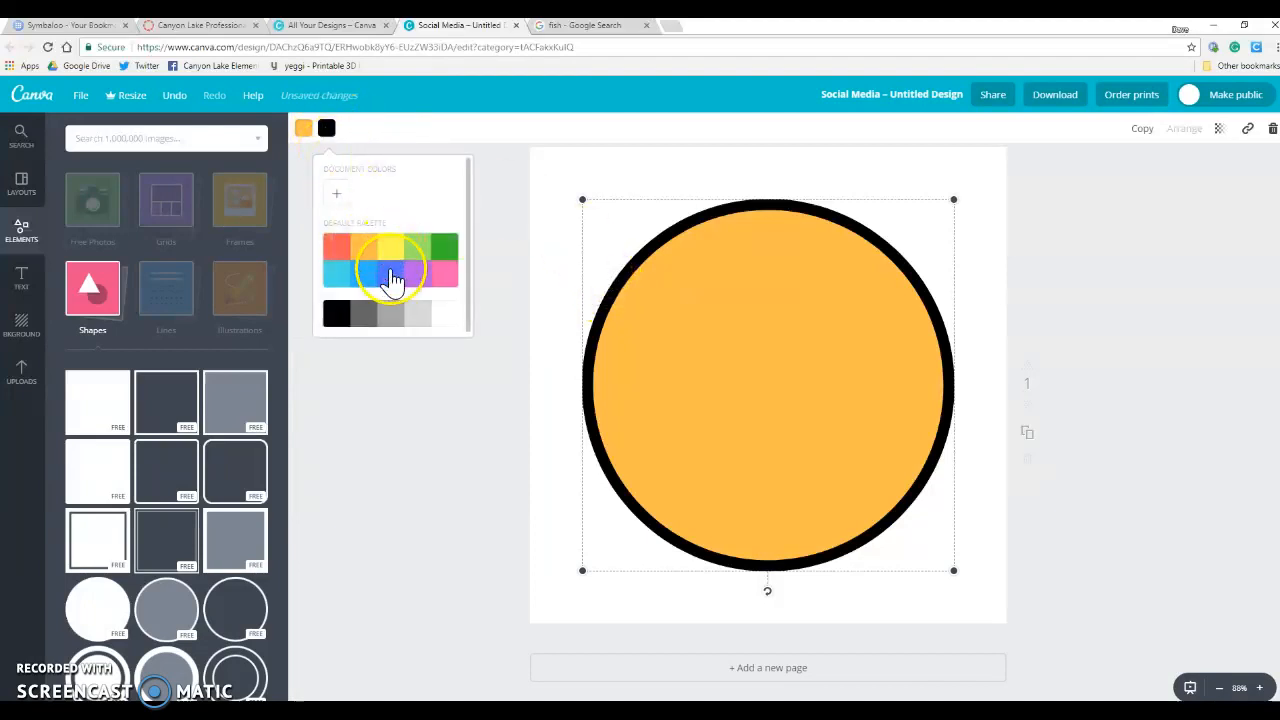
left_click(391, 273)
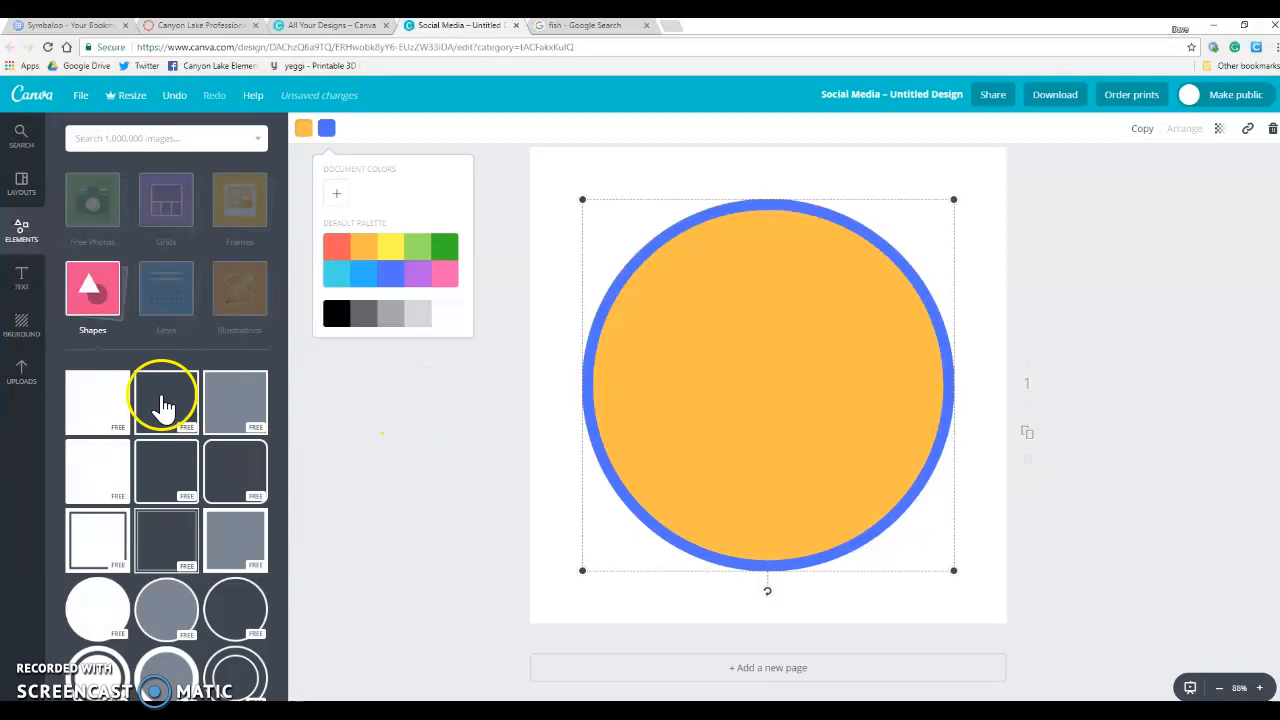
Step: Add the compass illustration to the middle of the circle
left_click(91, 287)
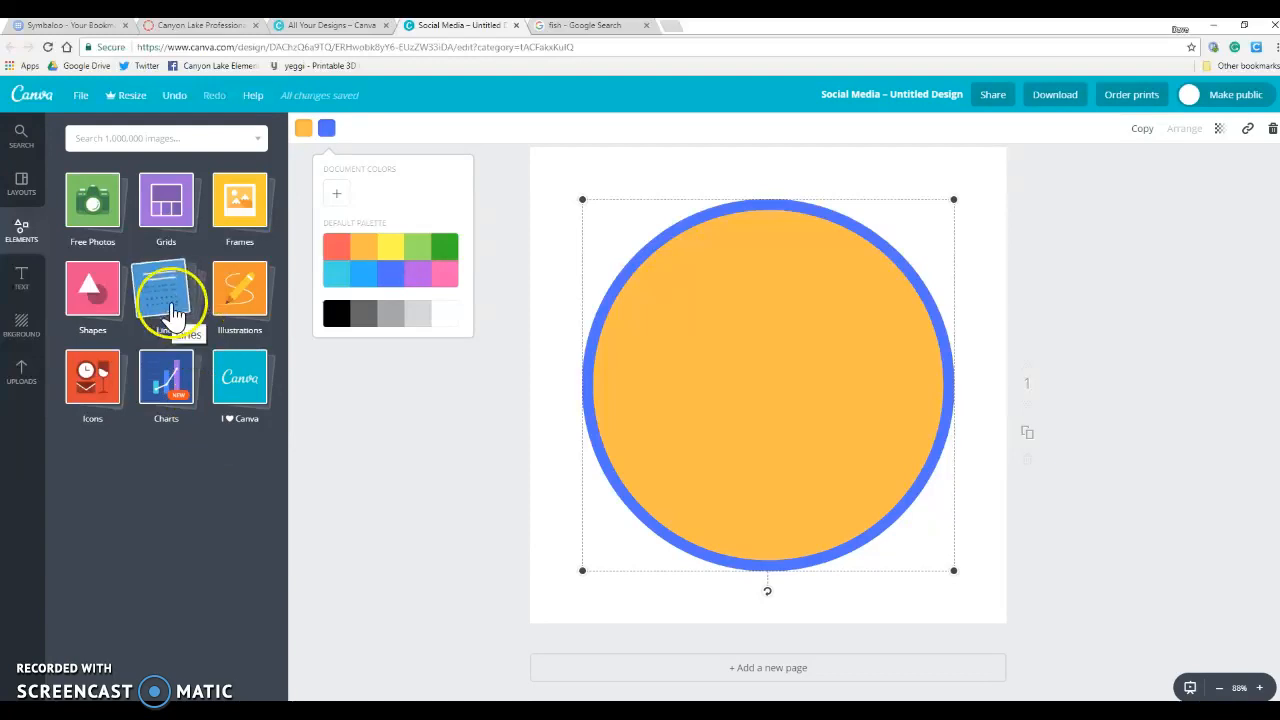
left_click(232, 312)
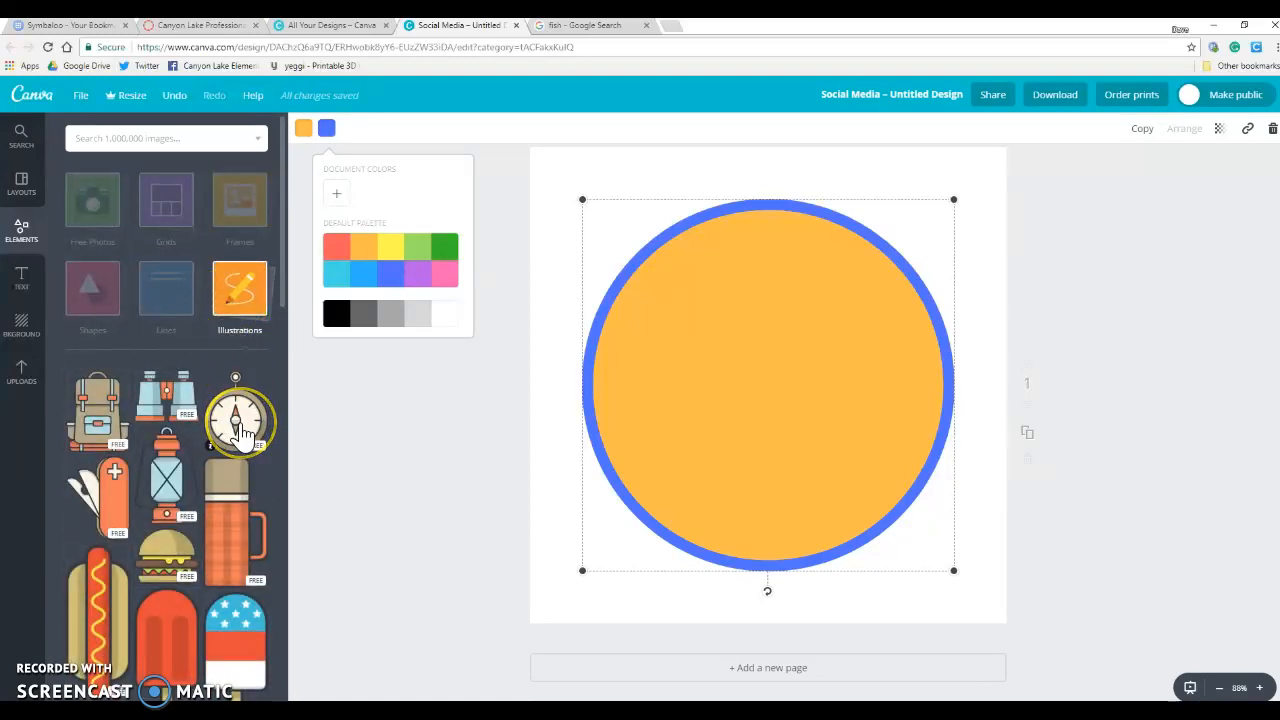
left_click(238, 420)
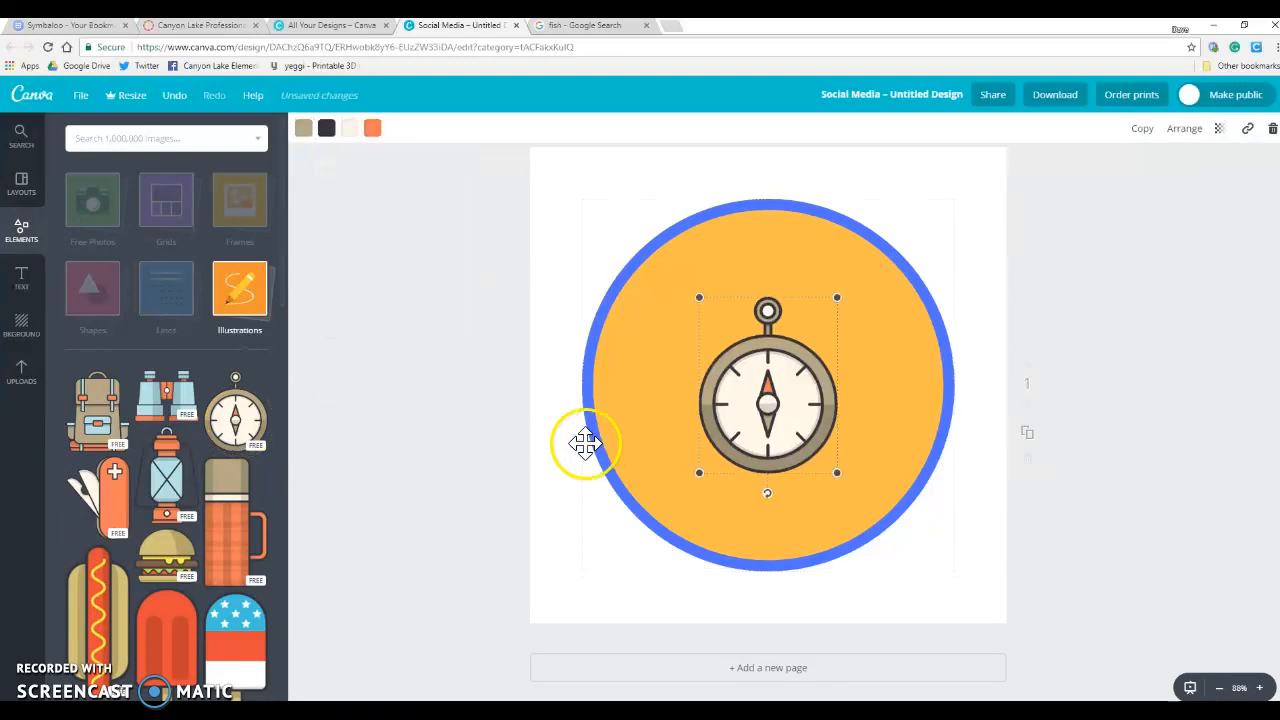
left_click(497, 523)
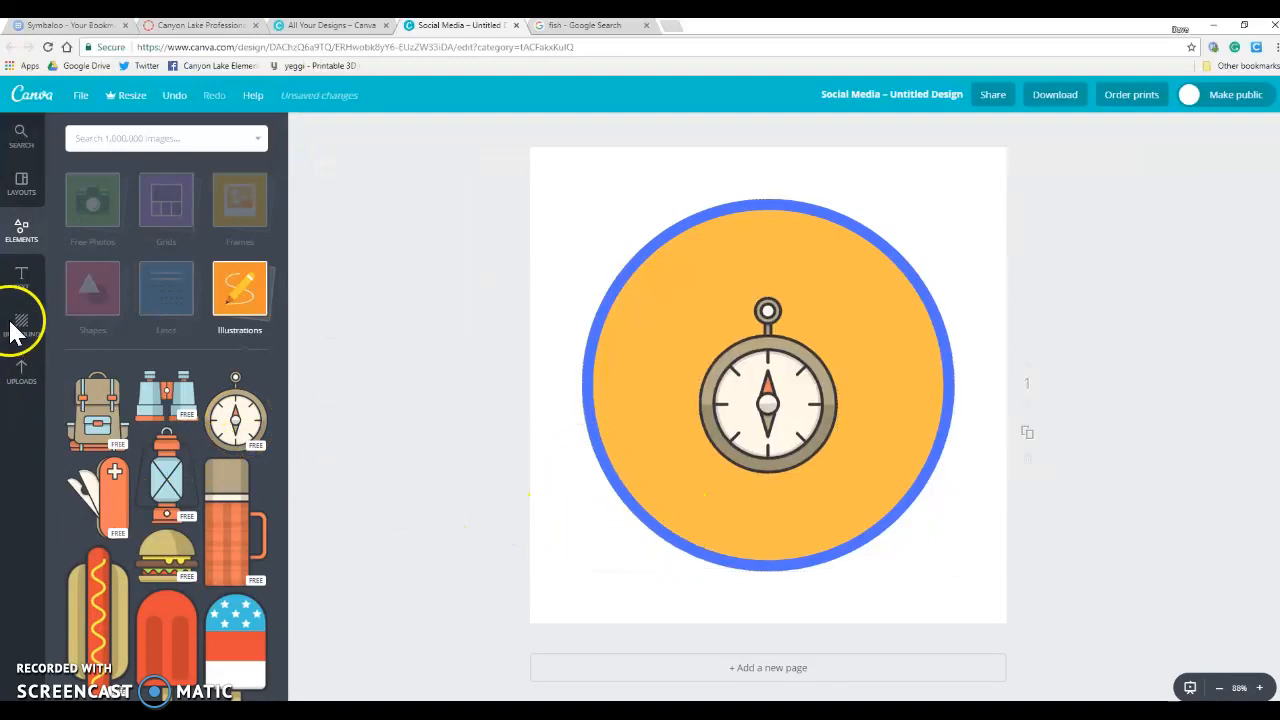
Step: Add the "Parmesan Cheese" text template to the design and place it just below the compass
left_click(22, 282)
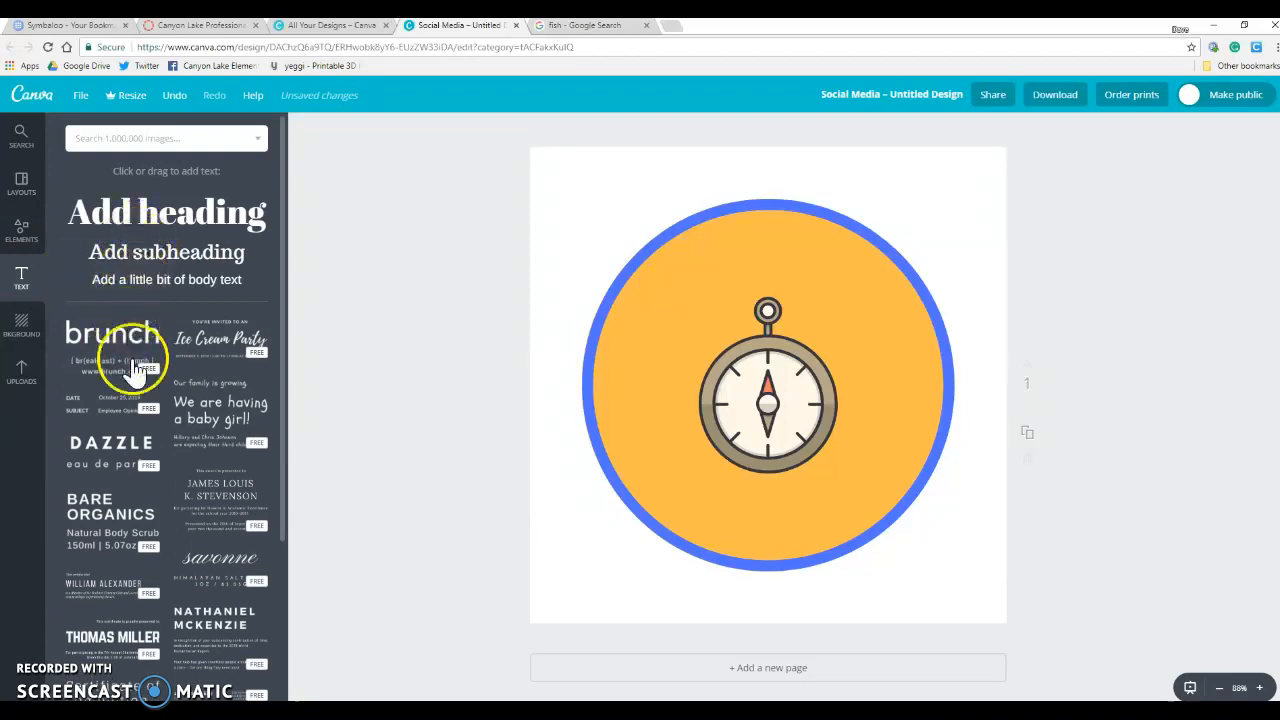
scroll(112, 462, "down", 2)
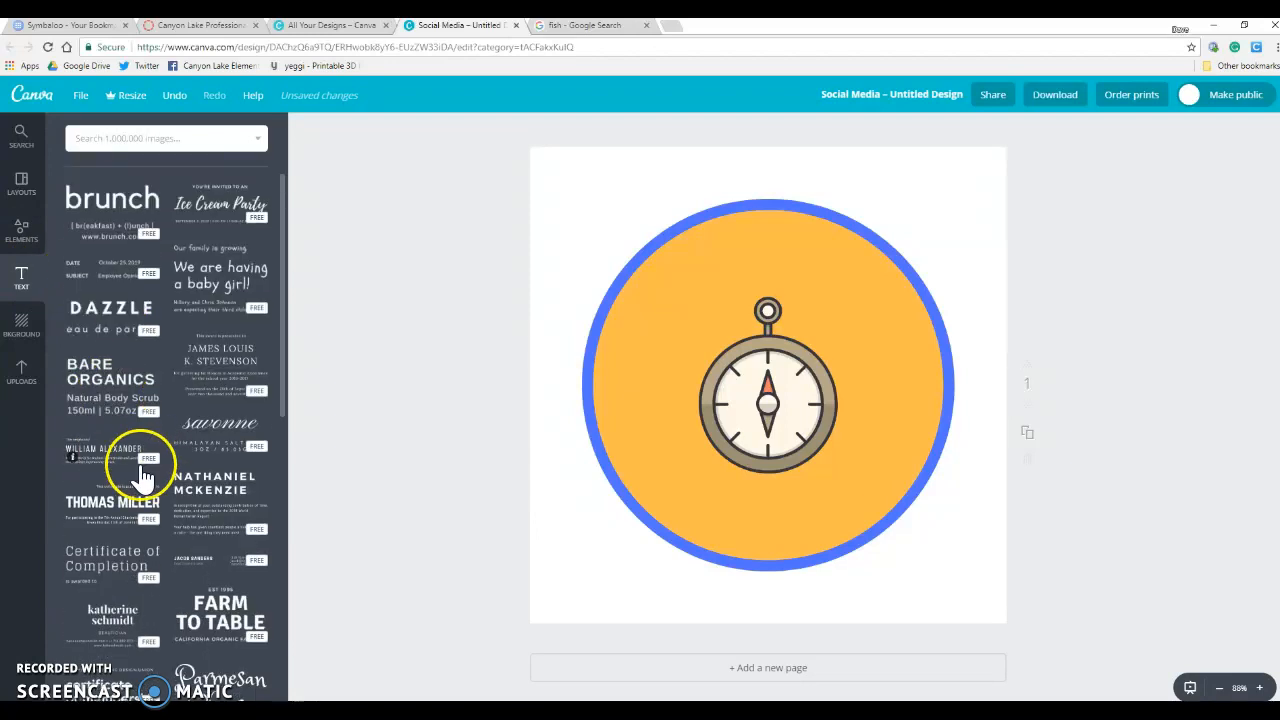
scroll(130, 462, "down", 2)
scroll(140, 475, "down", 3)
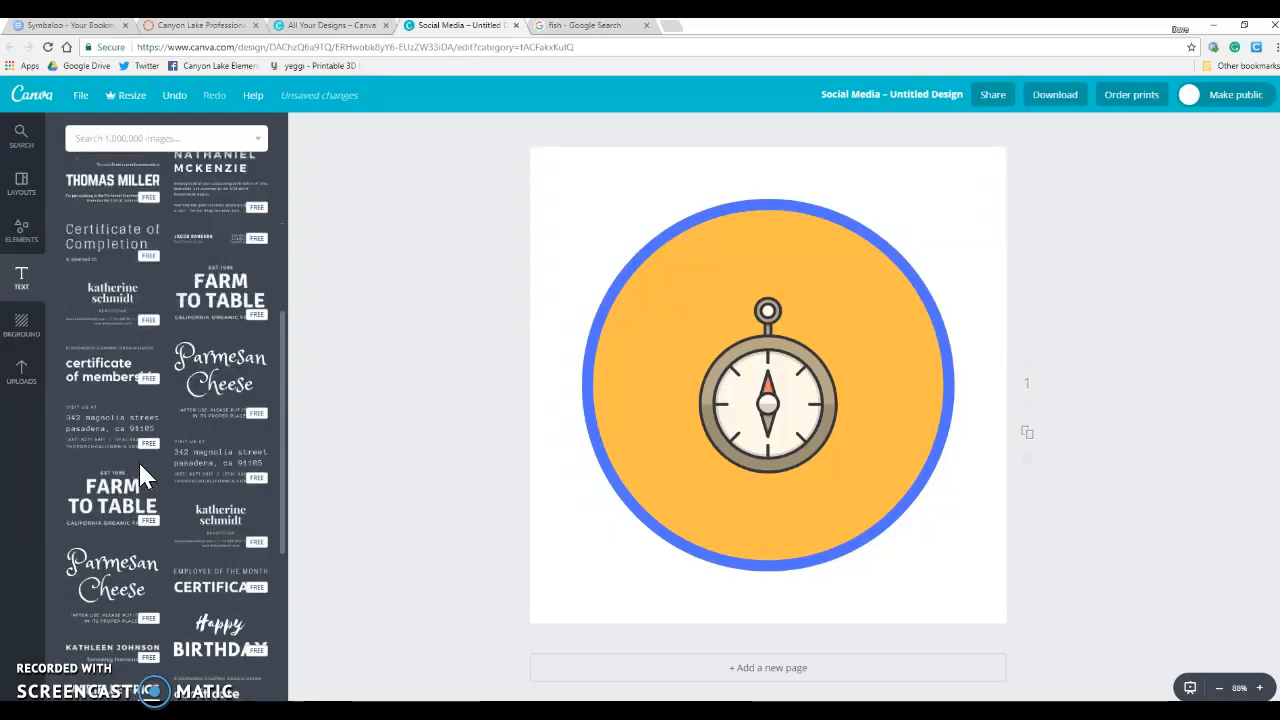
left_click(228, 360)
left_click(768, 370)
left_click_drag(768, 370, 778, 510)
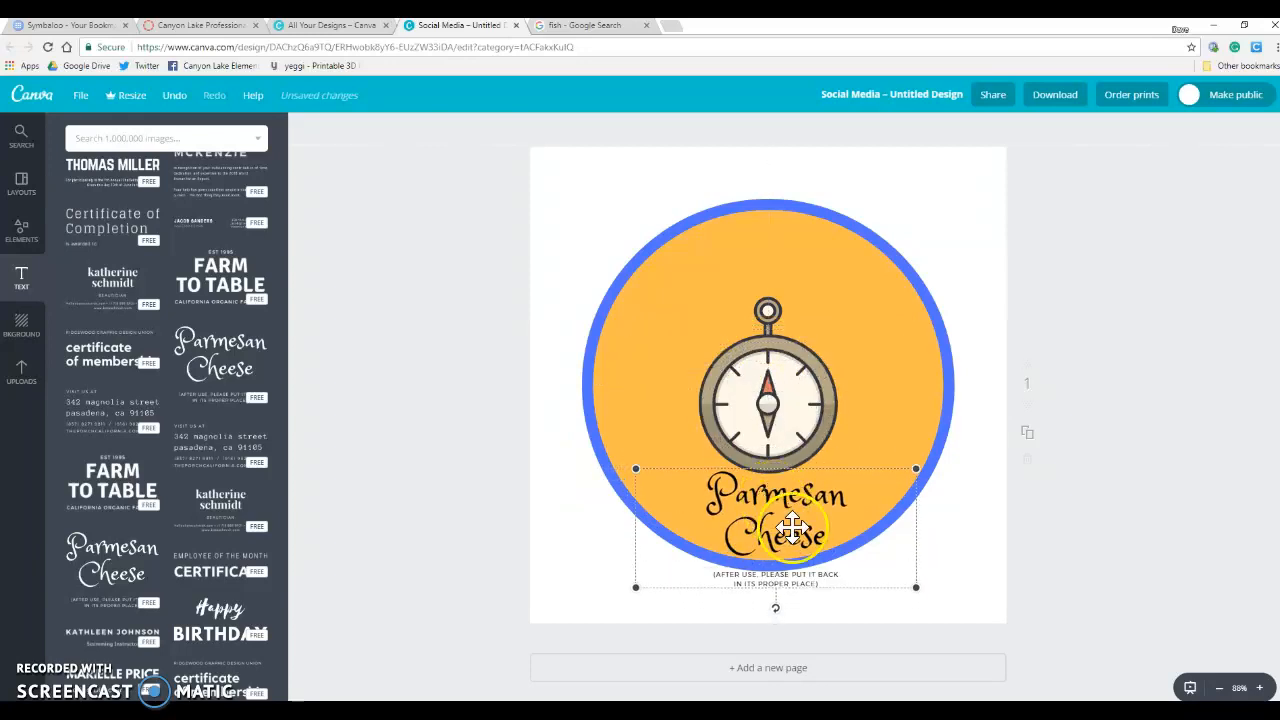
Step: Delete the template's small caption text and replace its heading with "Canyon Lake"
left_click(832, 580)
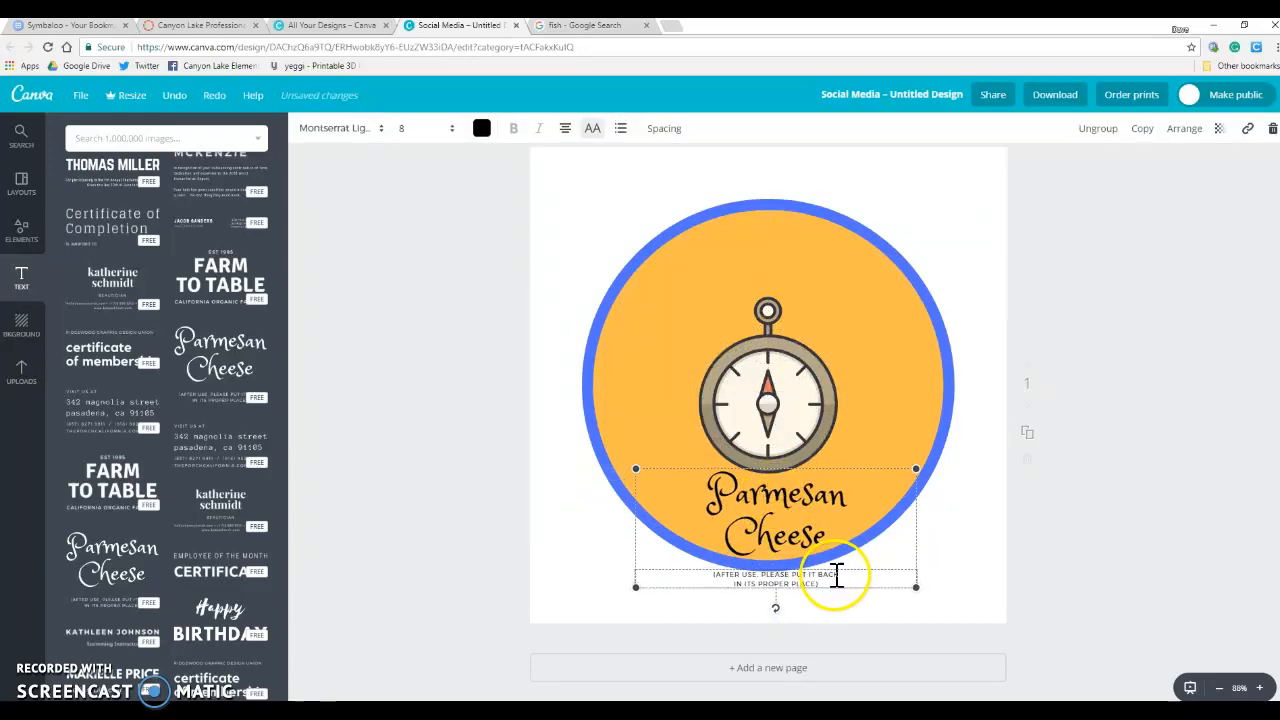
left_click_drag(831, 580, 708, 572)
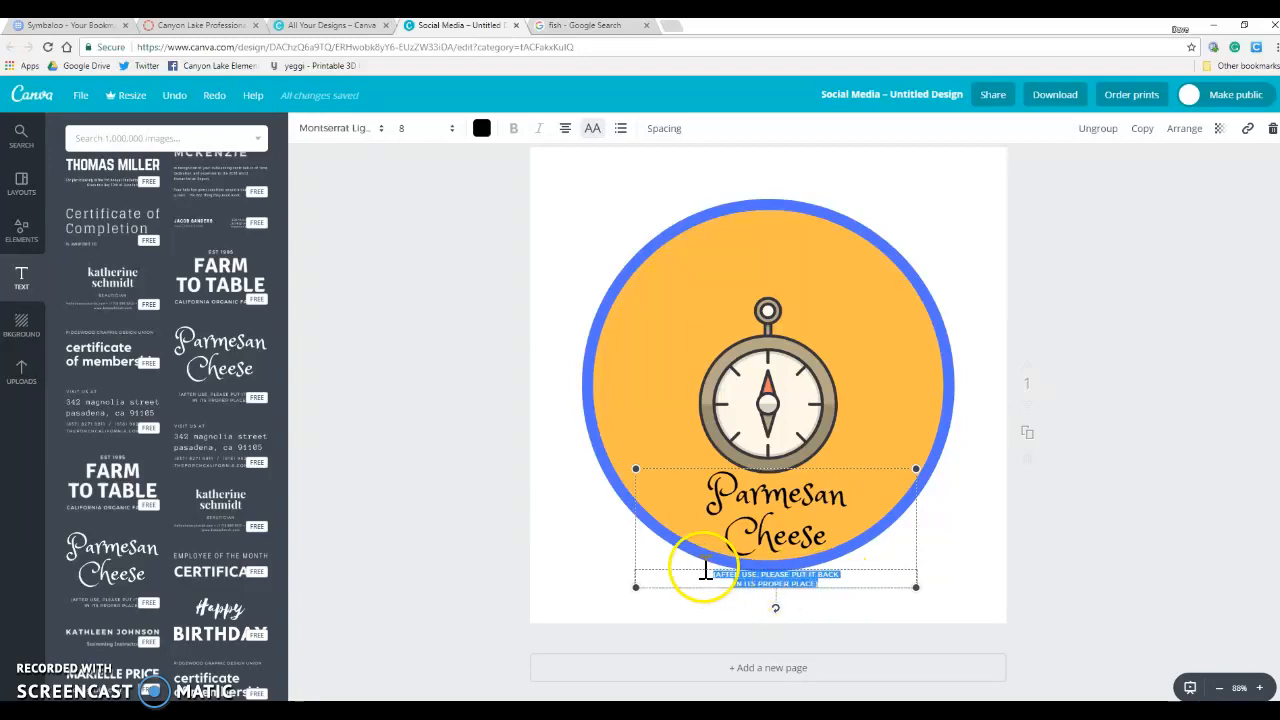
key("BackSpace")
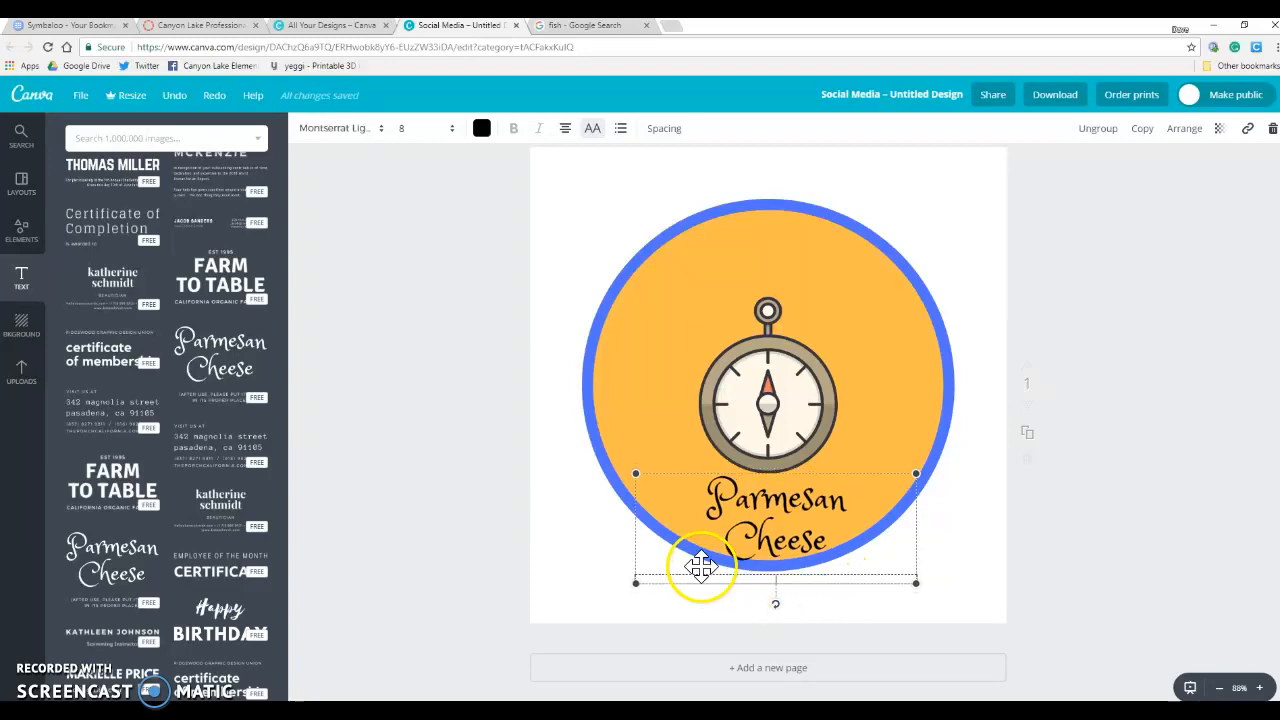
left_click(775, 541)
left_click_drag(703, 491, 835, 540)
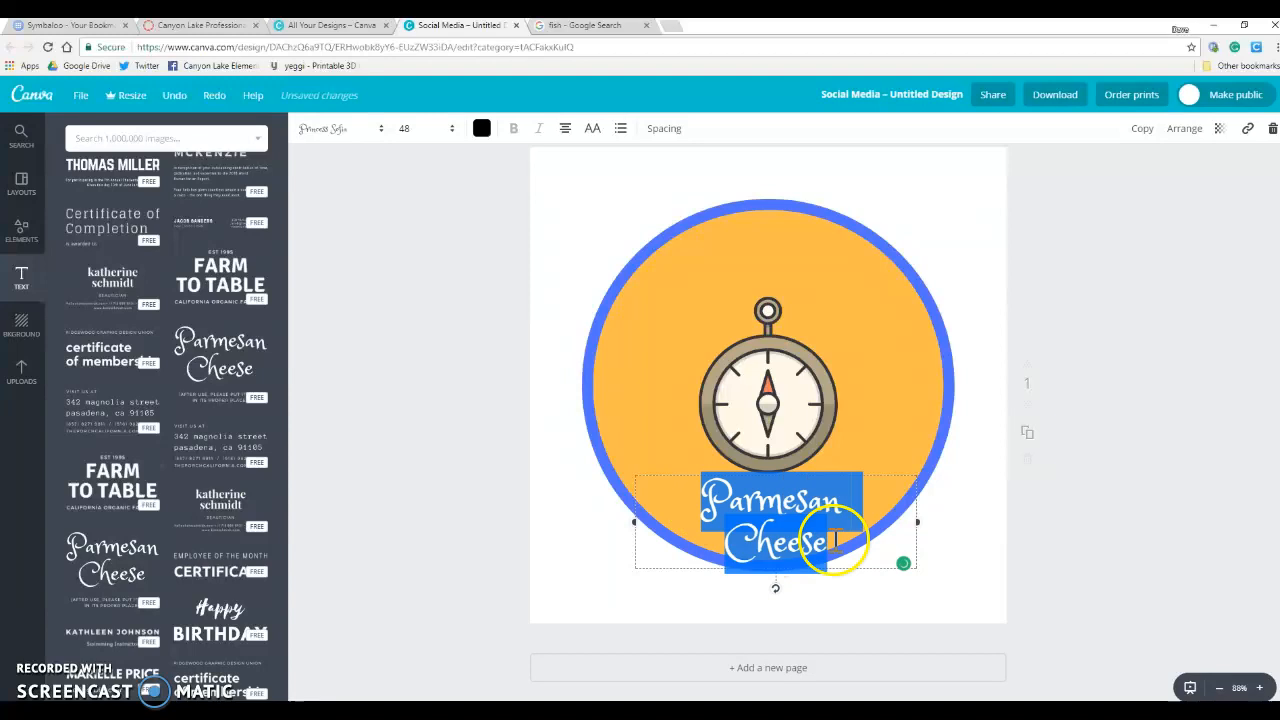
type("Can")
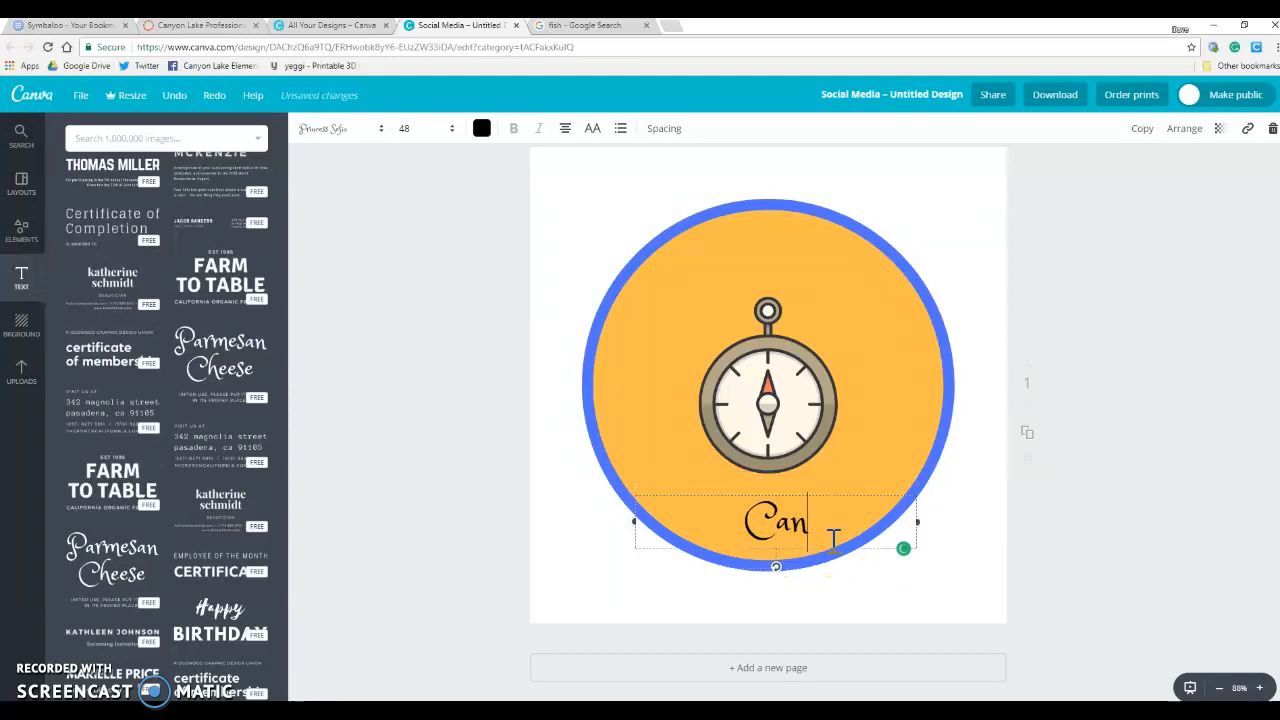
type("yon Lake")
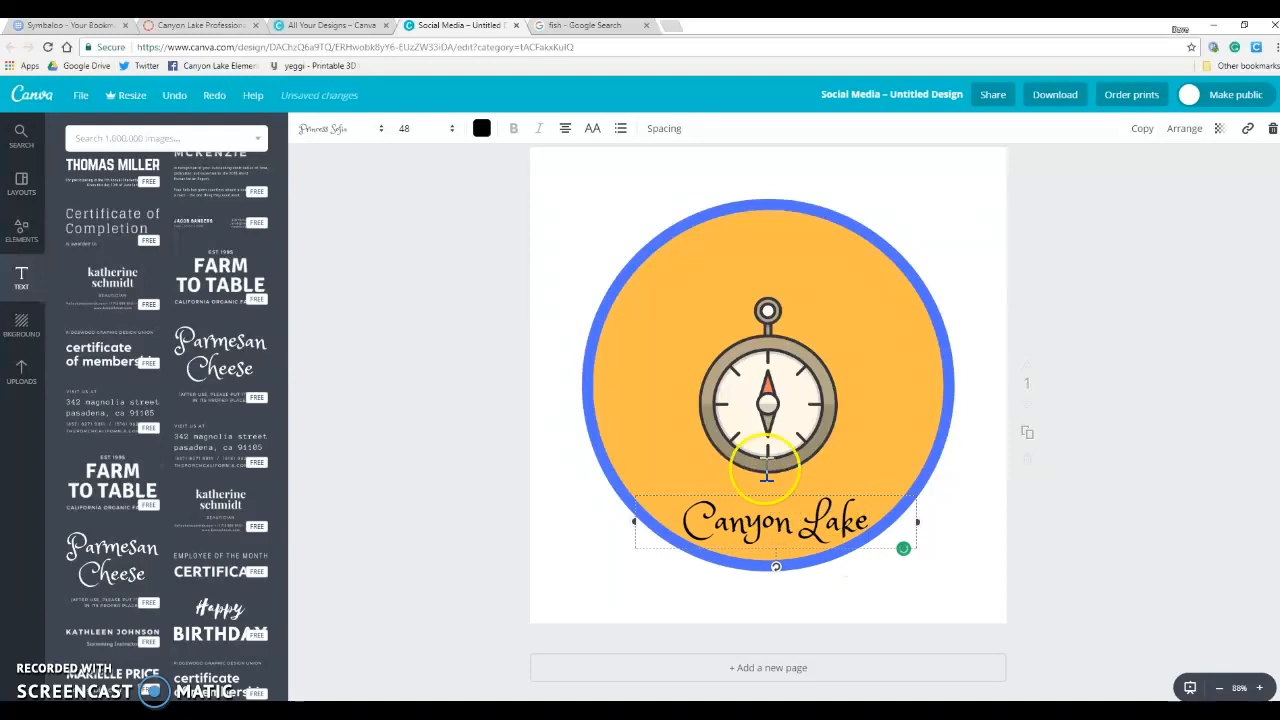
Step: Move the compass slightly up and raise the "Canyon Lake" text so it sits fully inside the circle
left_click_drag(766, 442, 766, 416)
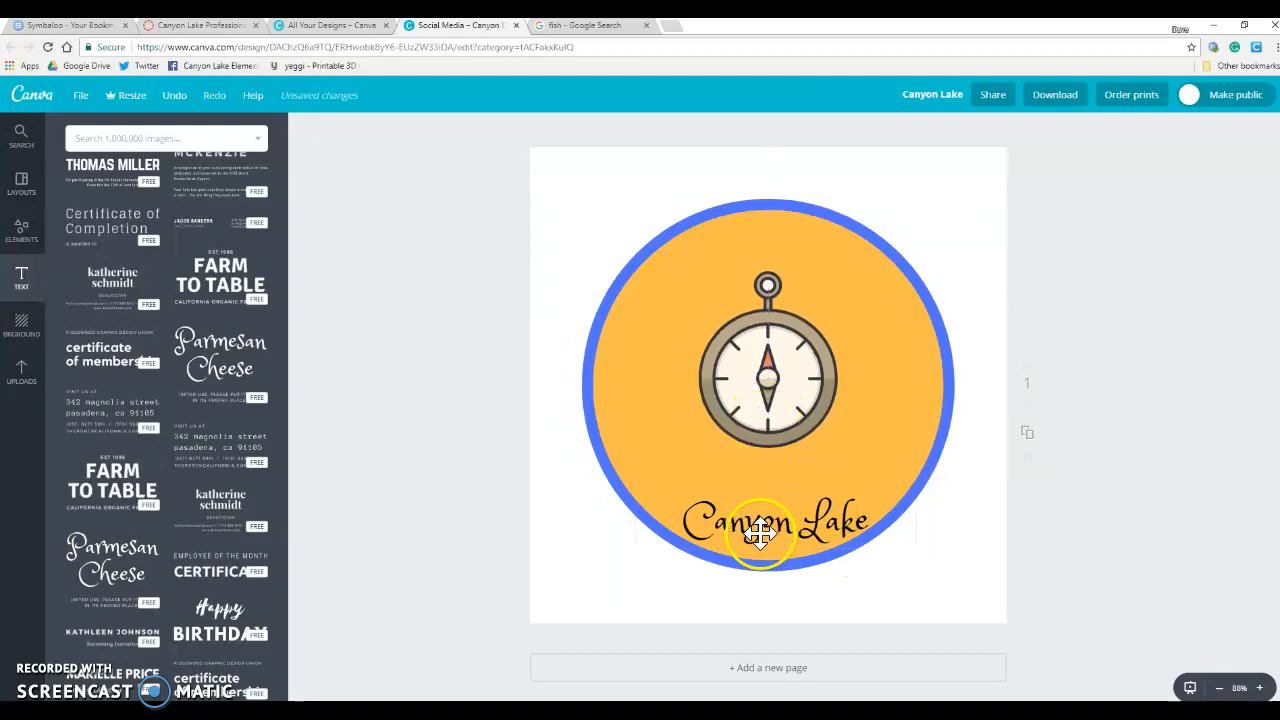
left_click(760, 535)
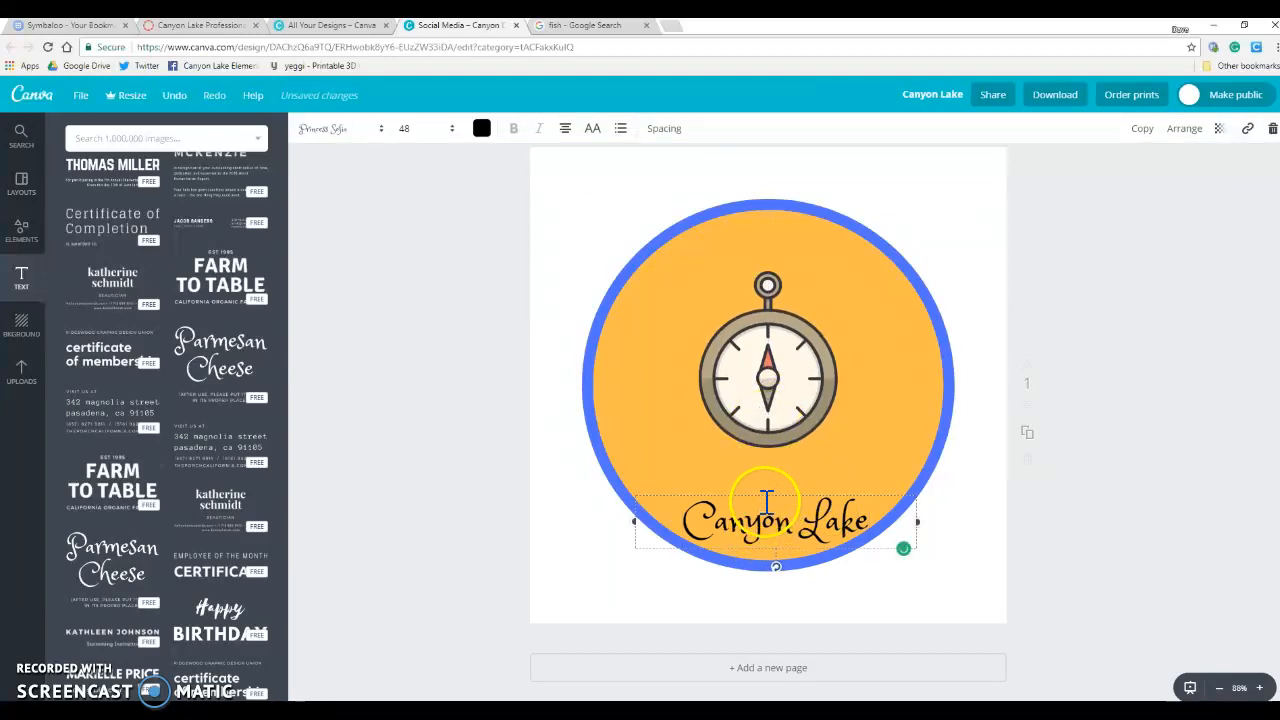
left_click(750, 605)
left_click_drag(762, 515, 756, 488)
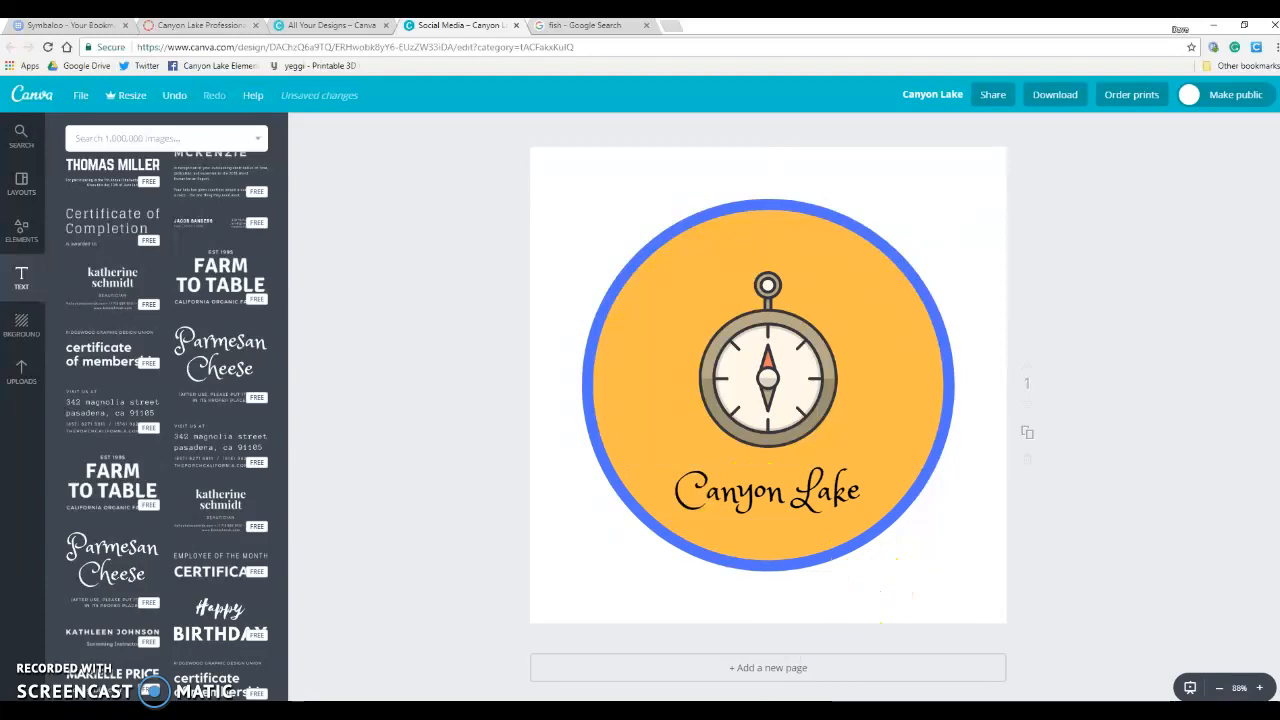
Step: Try the blue hexagon background on the design, and replace it with the teal diagonal-stripe background
left_click(22, 330)
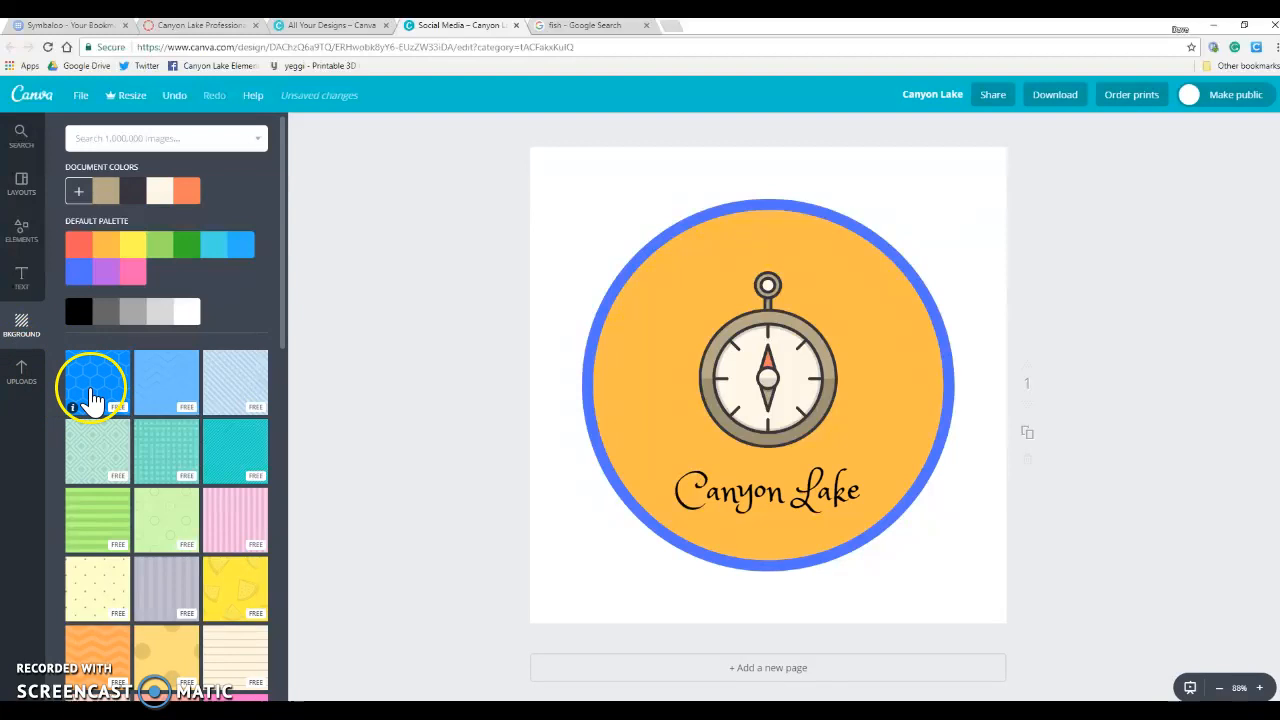
left_click(92, 400)
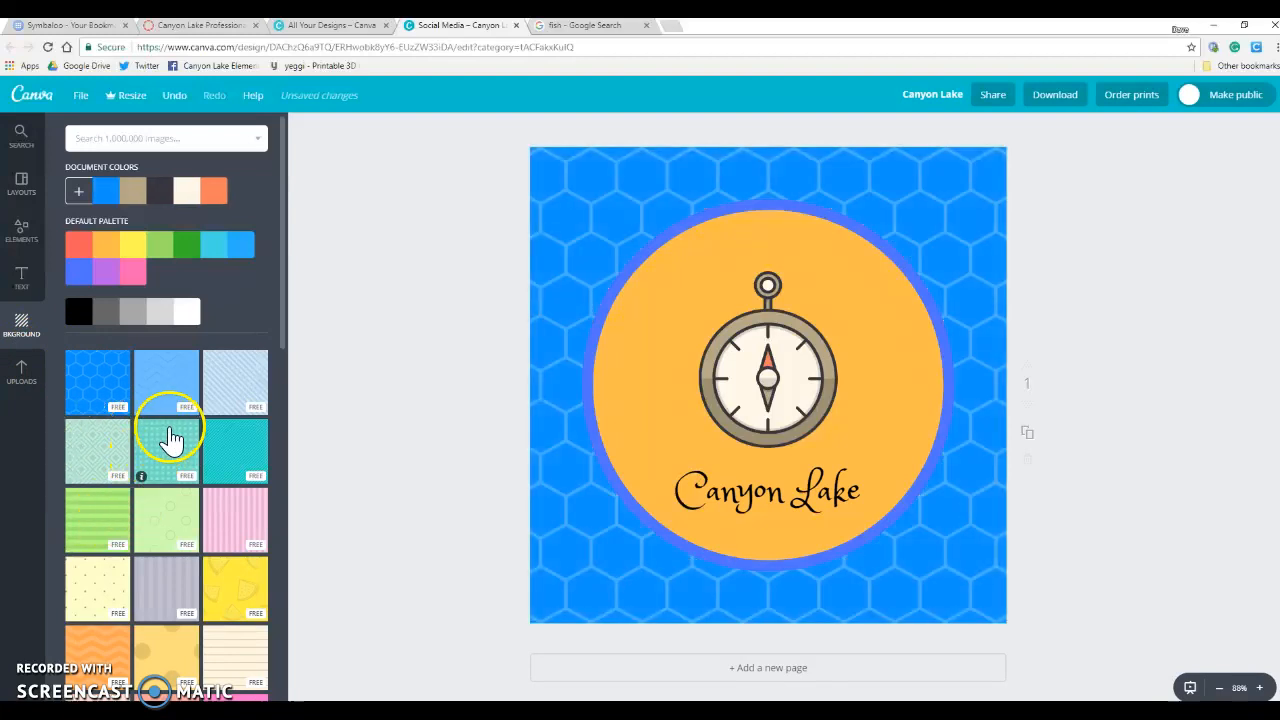
left_click(229, 457)
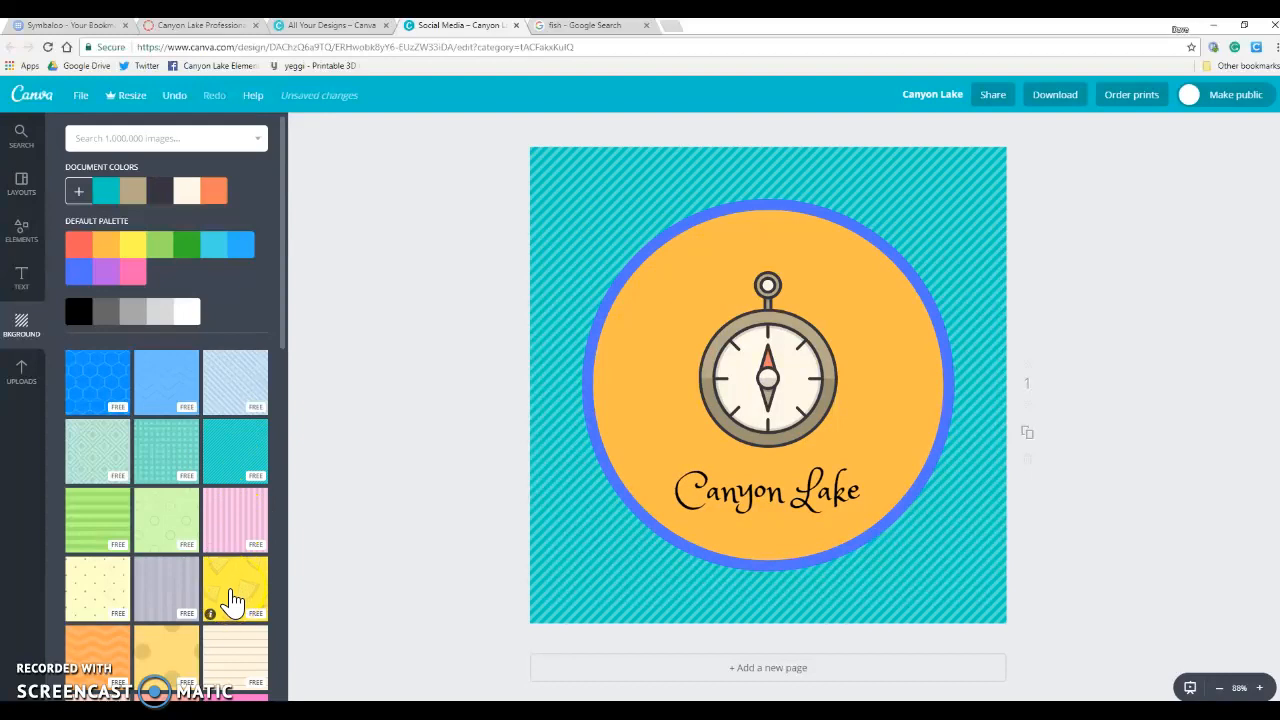
scroll(222, 608, "down", 2)
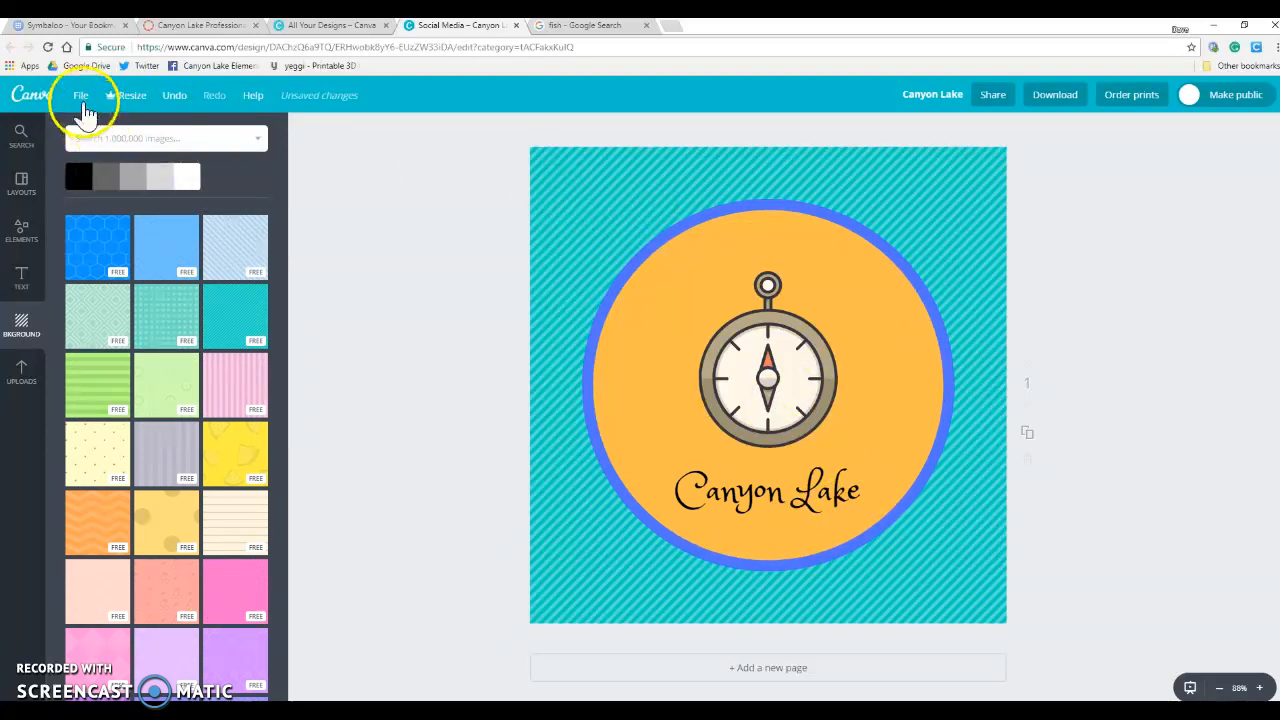
left_click(80, 96)
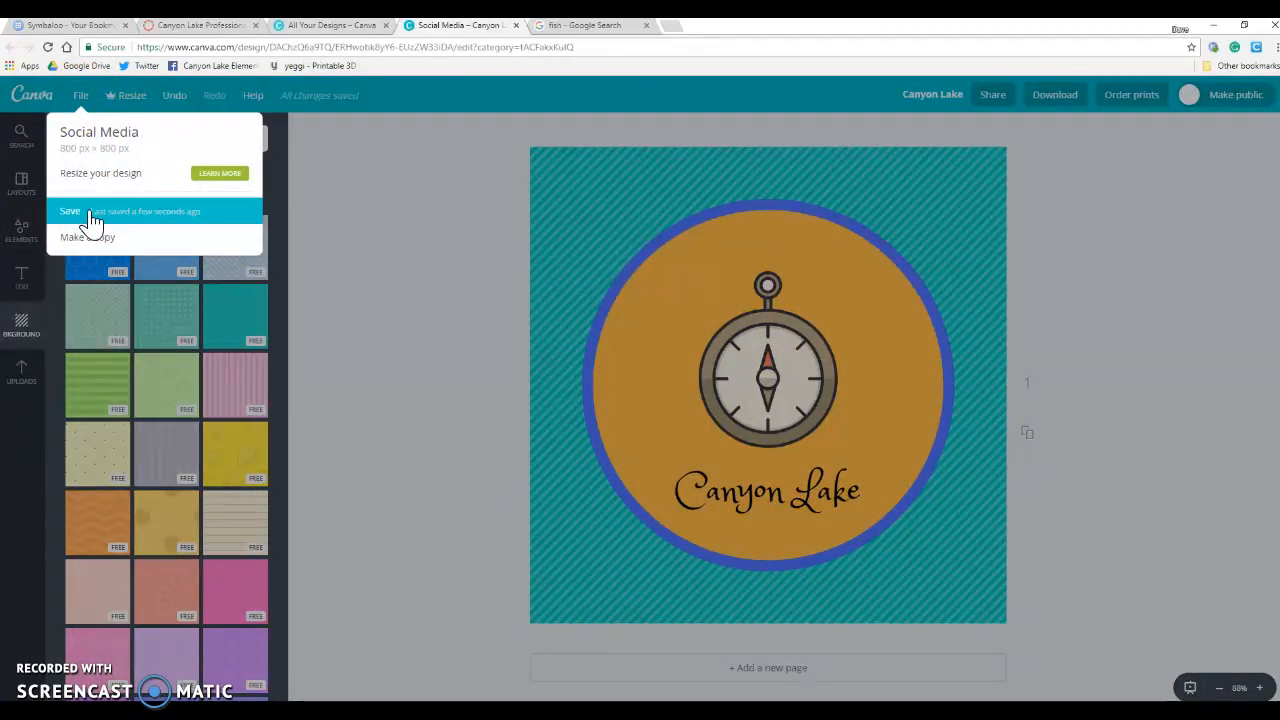
left_click(427, 185)
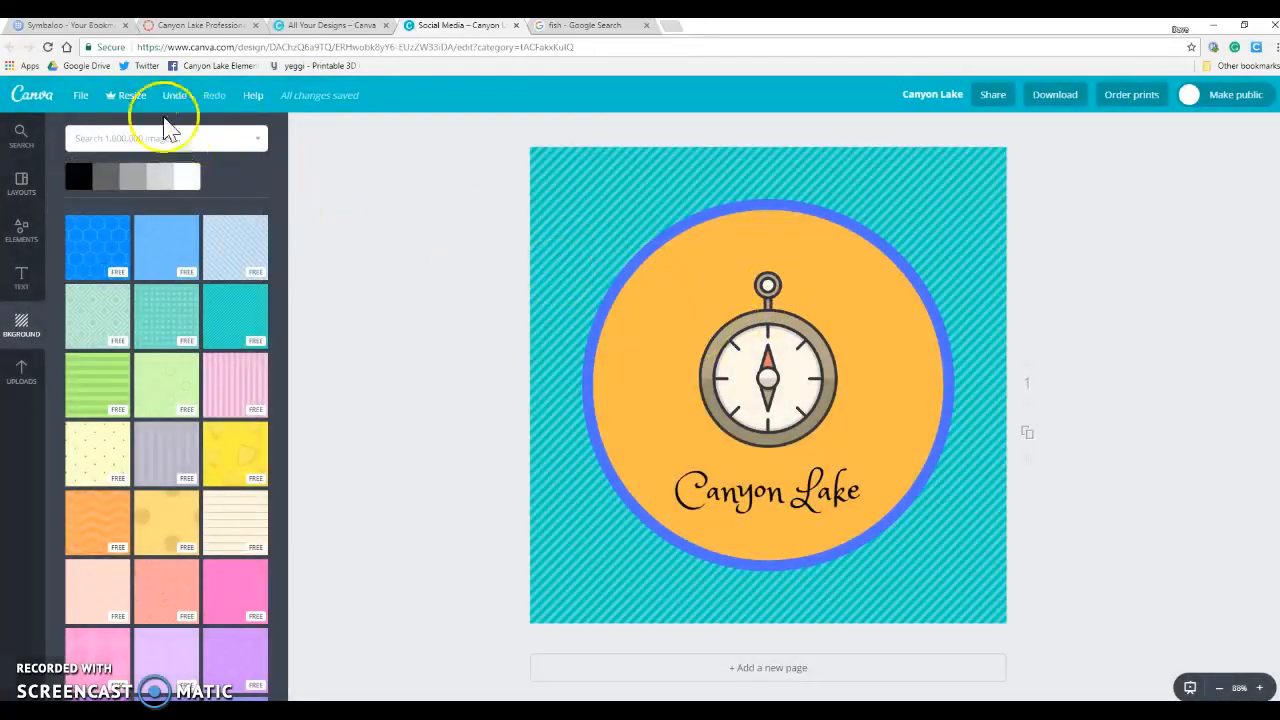
left_click(79, 98)
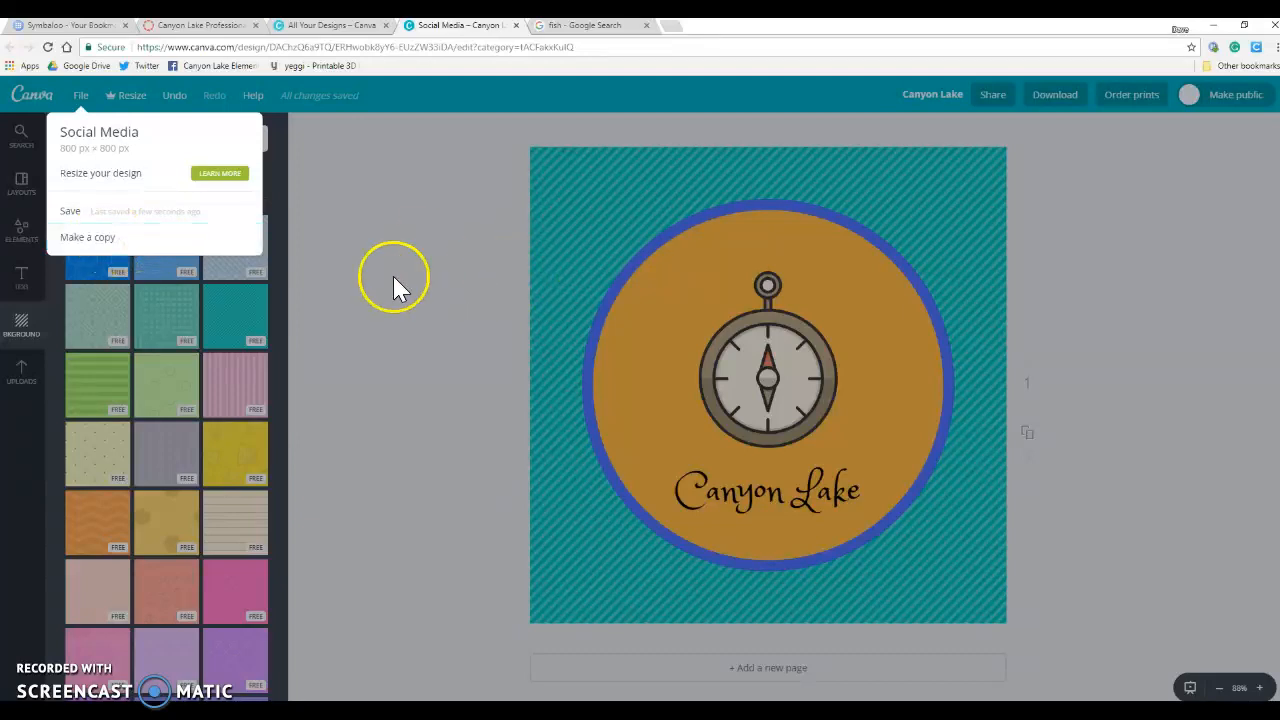
left_click(498, 286)
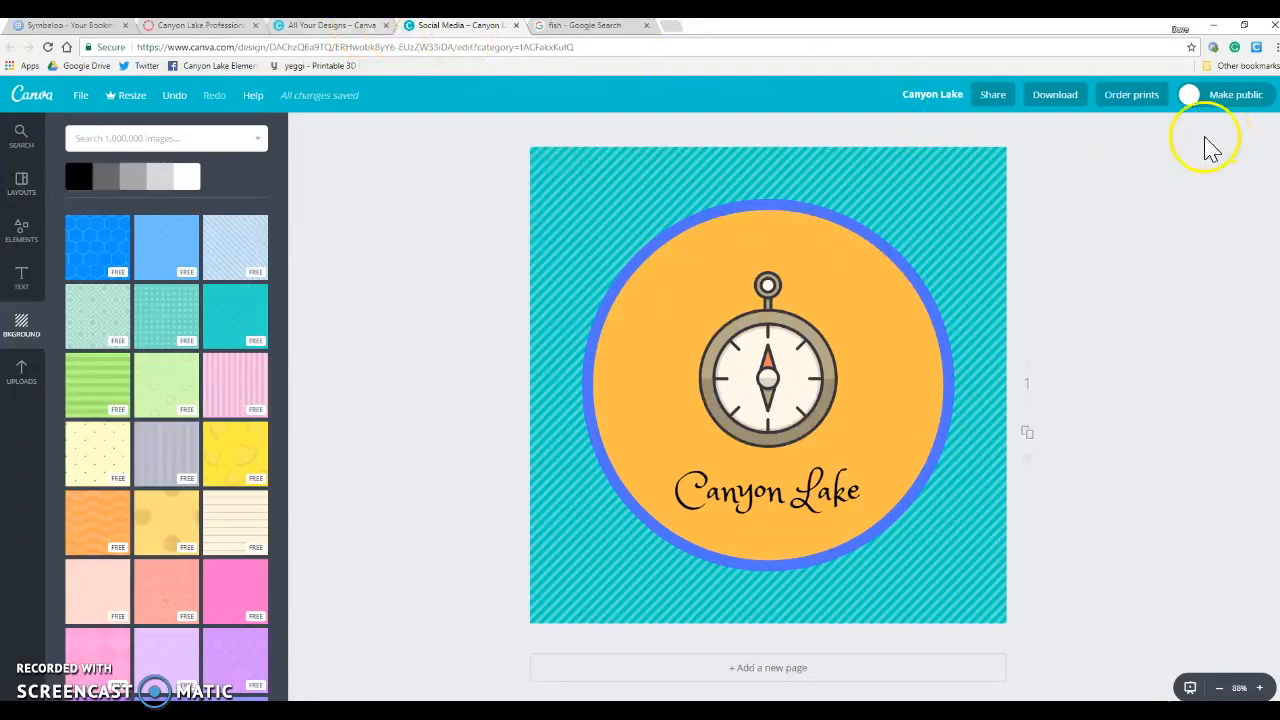
Step: Download the finished design as a PNG file
left_click(1058, 100)
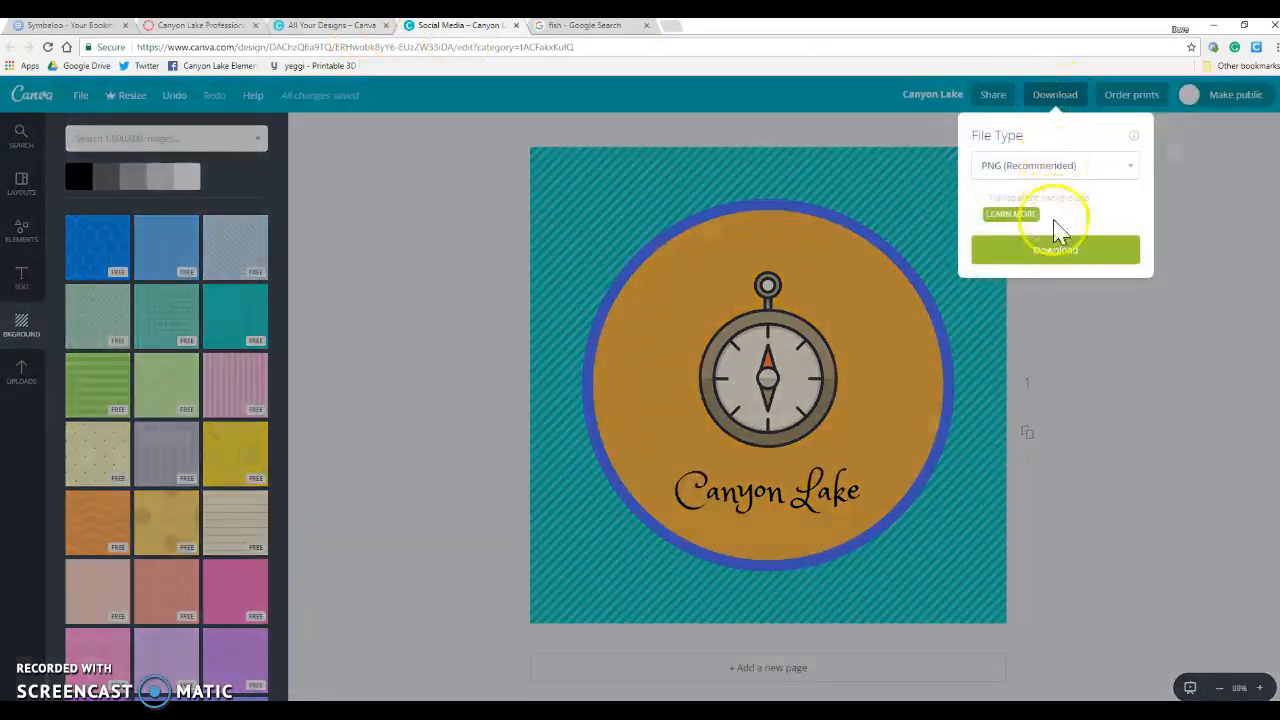
left_click(1055, 252)
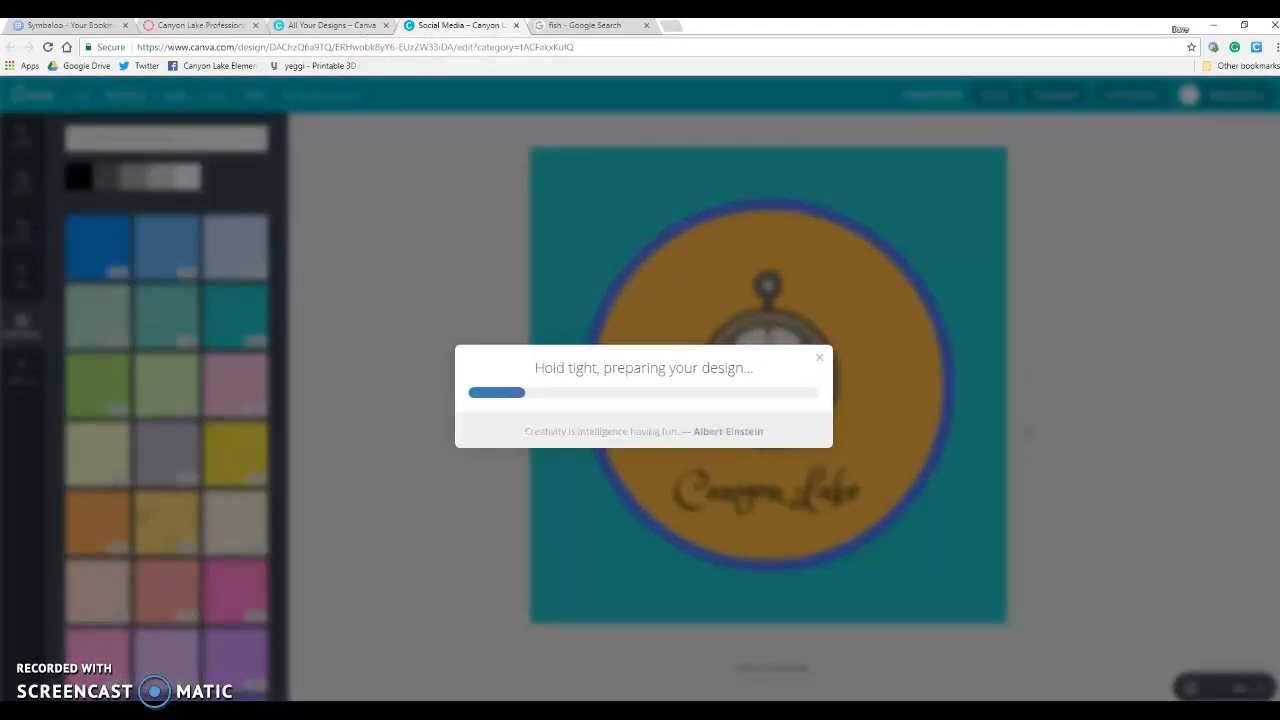
Step: Switch to the Canvas course, open its home page for editing and start a new image upload
left_click(192, 30)
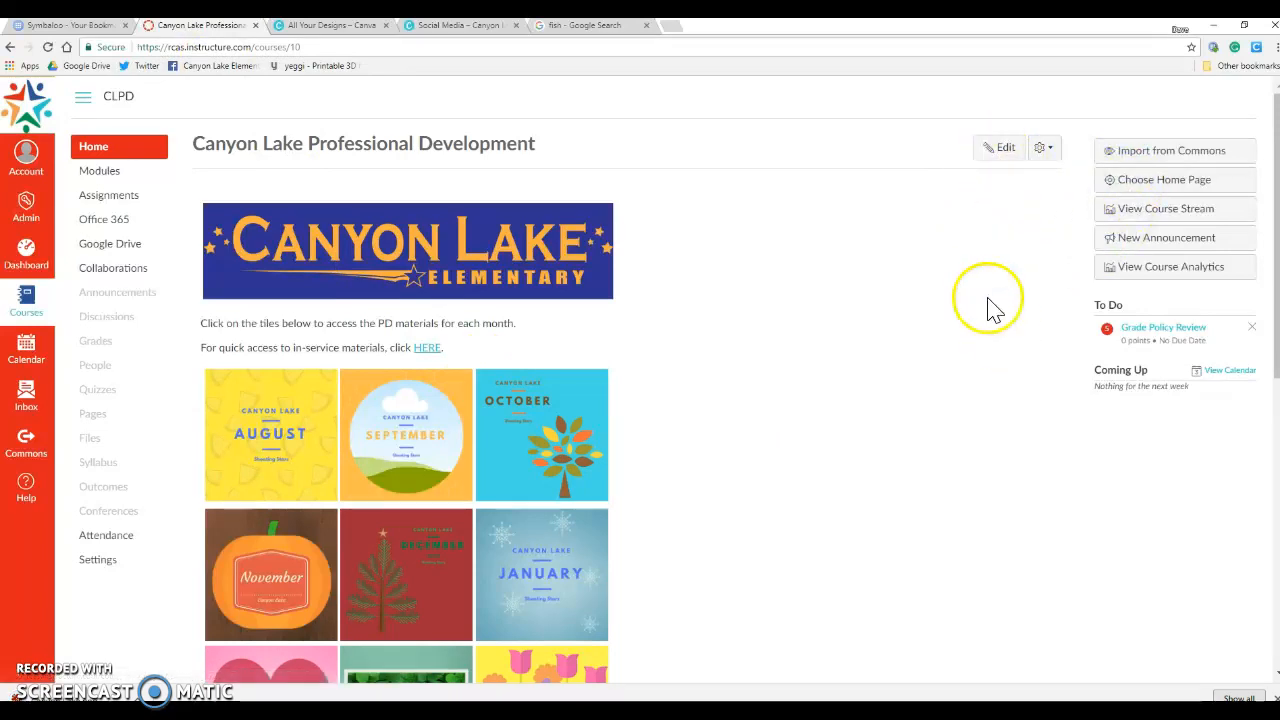
left_click(1005, 152)
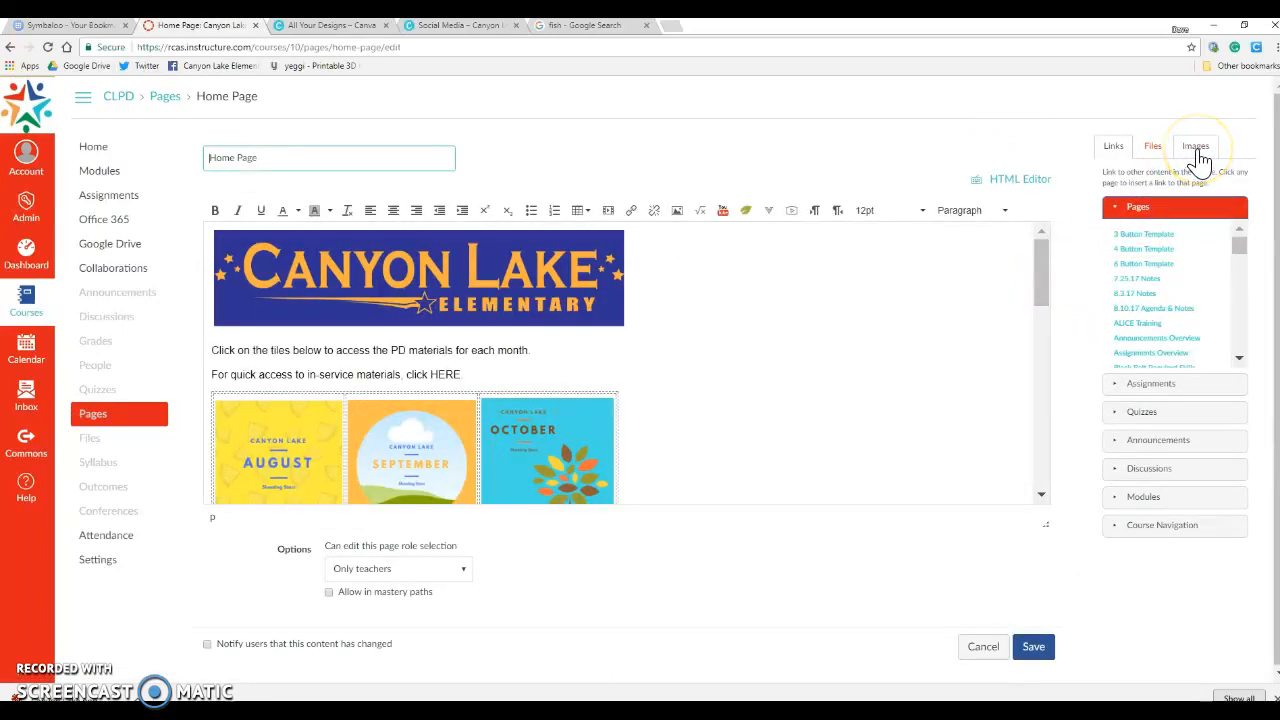
left_click(1197, 150)
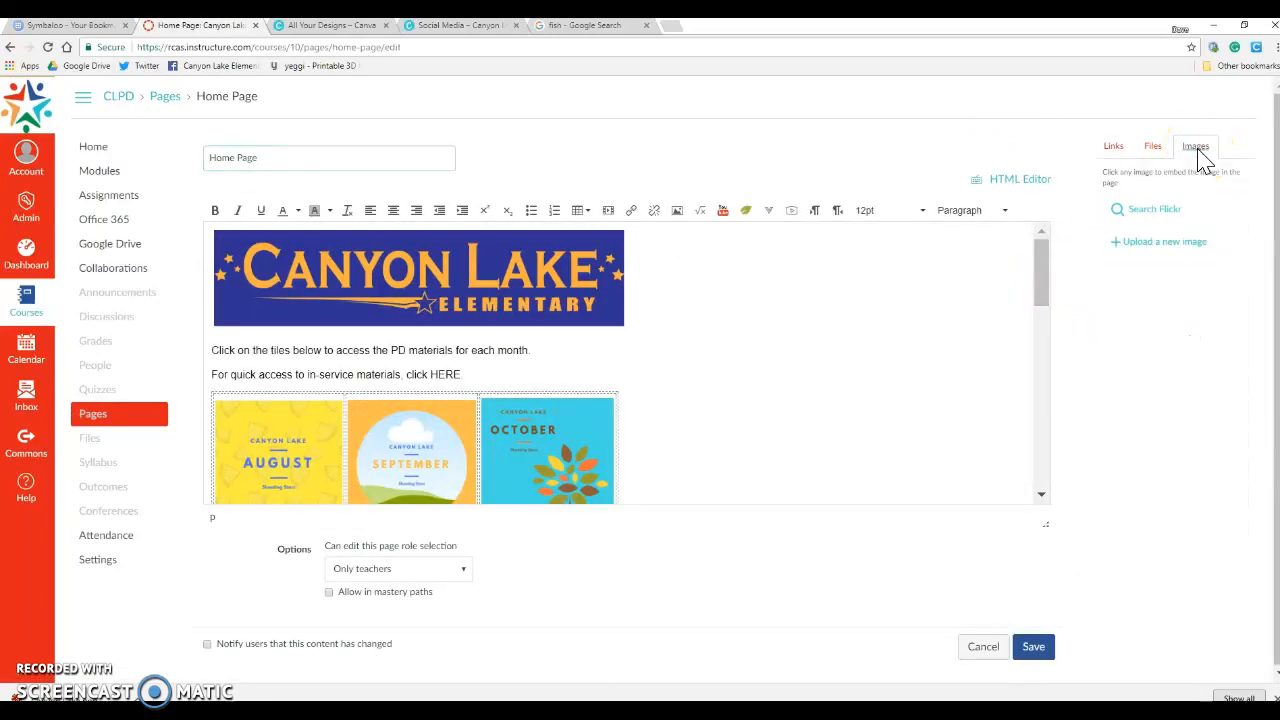
left_click(1158, 246)
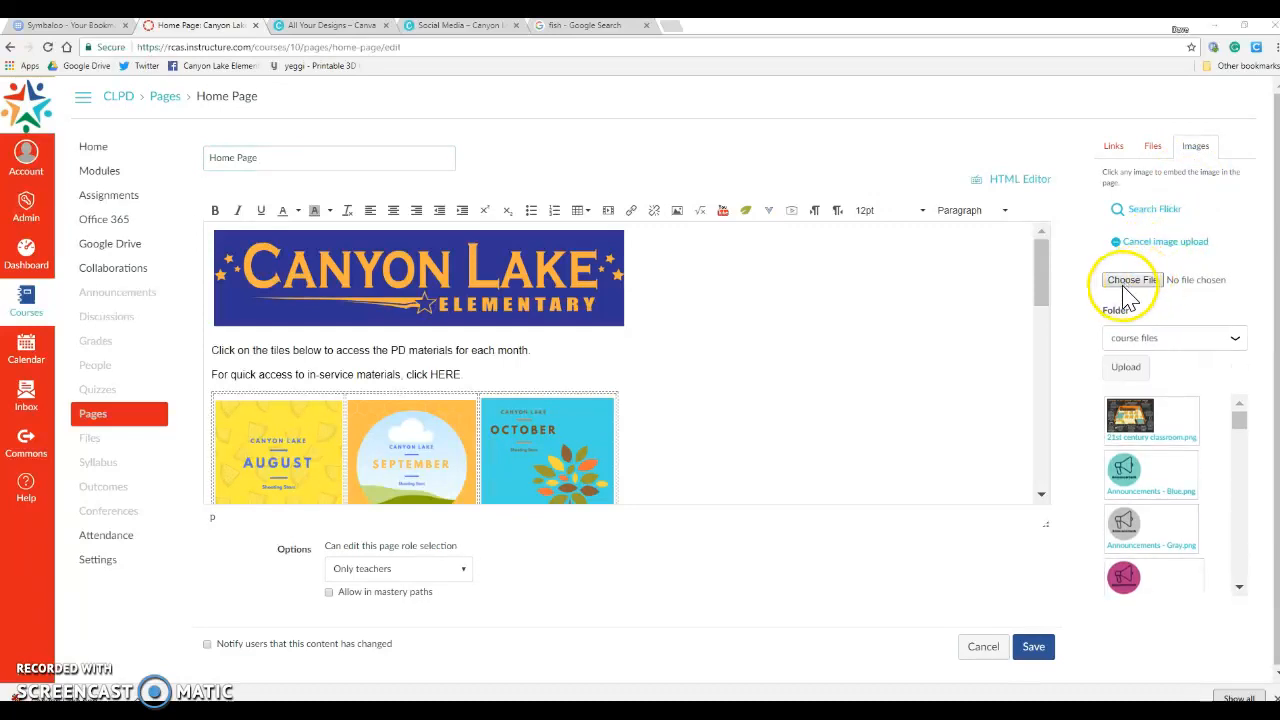
Step: Choose the Canyon Lake compass image from the Downloads folder as the file for upload
left_click(1133, 283)
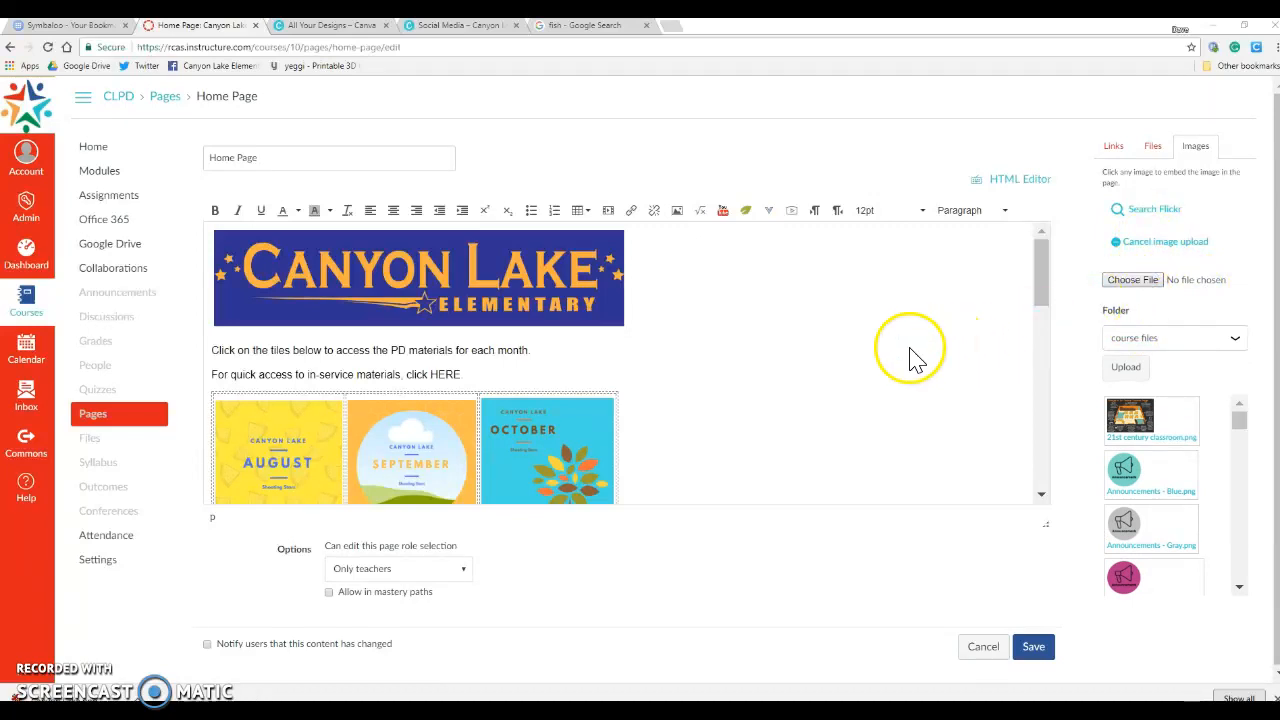
left_click(1133, 280)
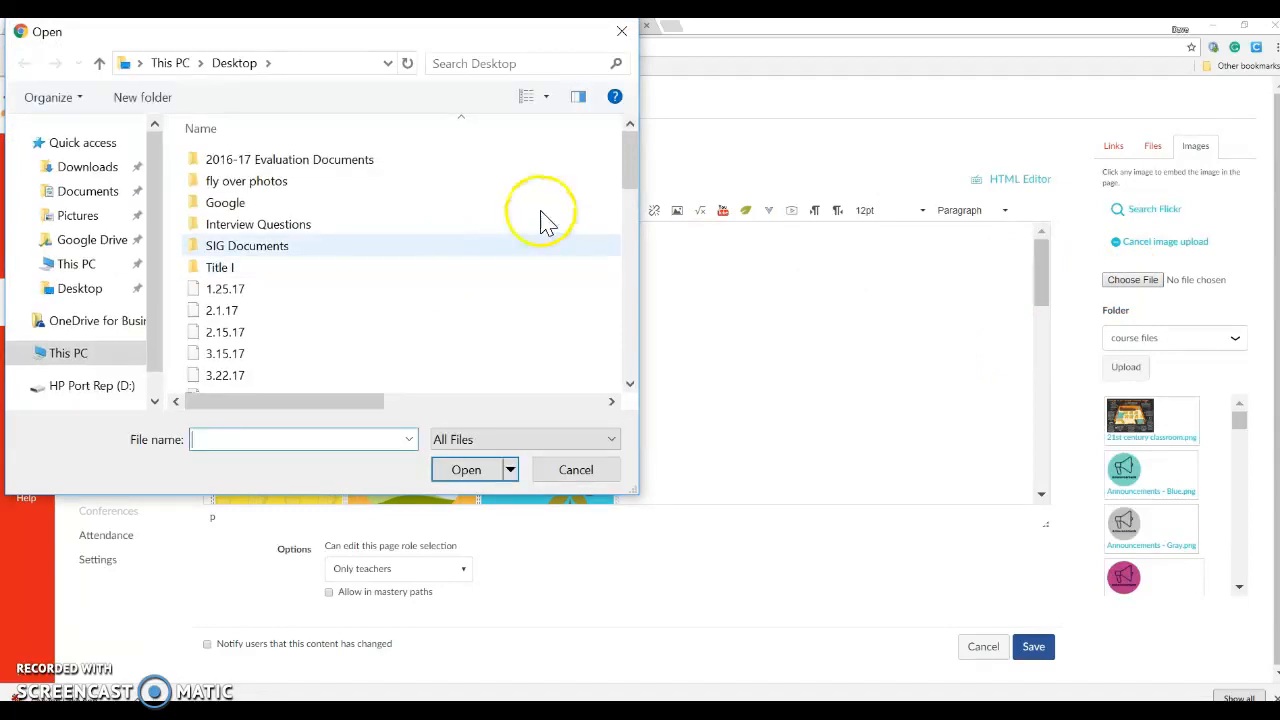
left_click_drag(630, 170, 620, 337)
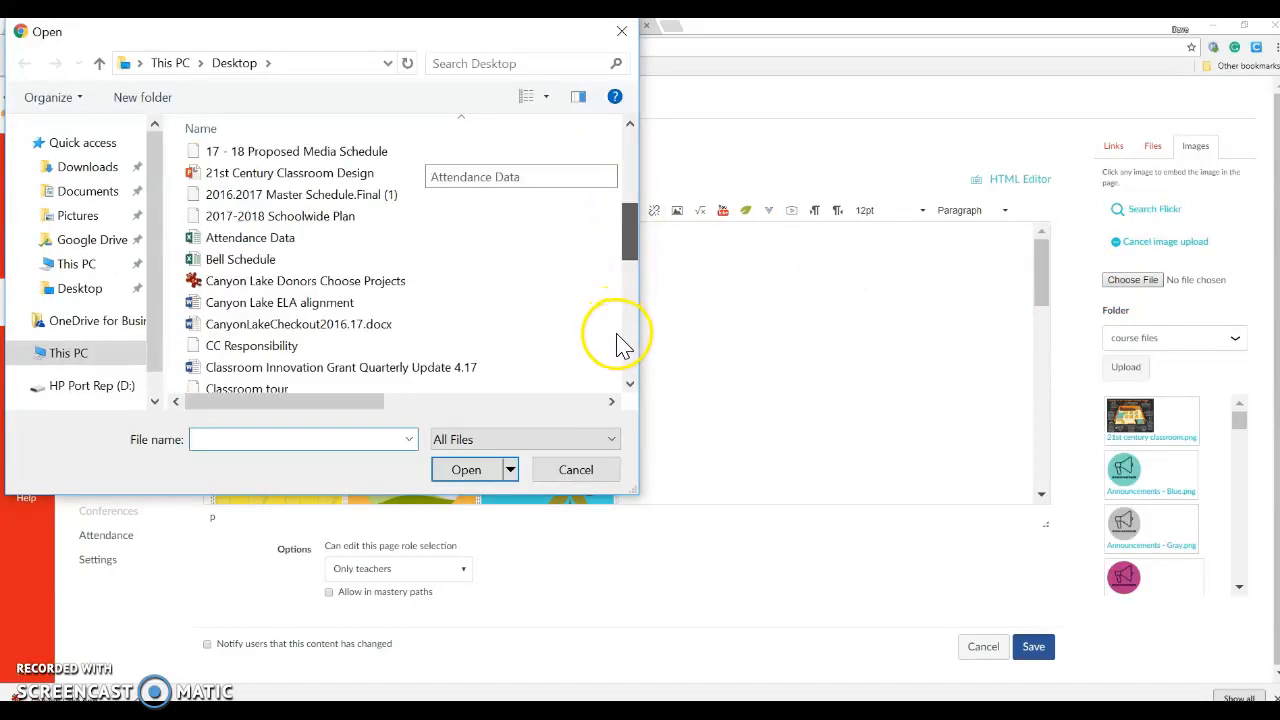
left_click(85, 167)
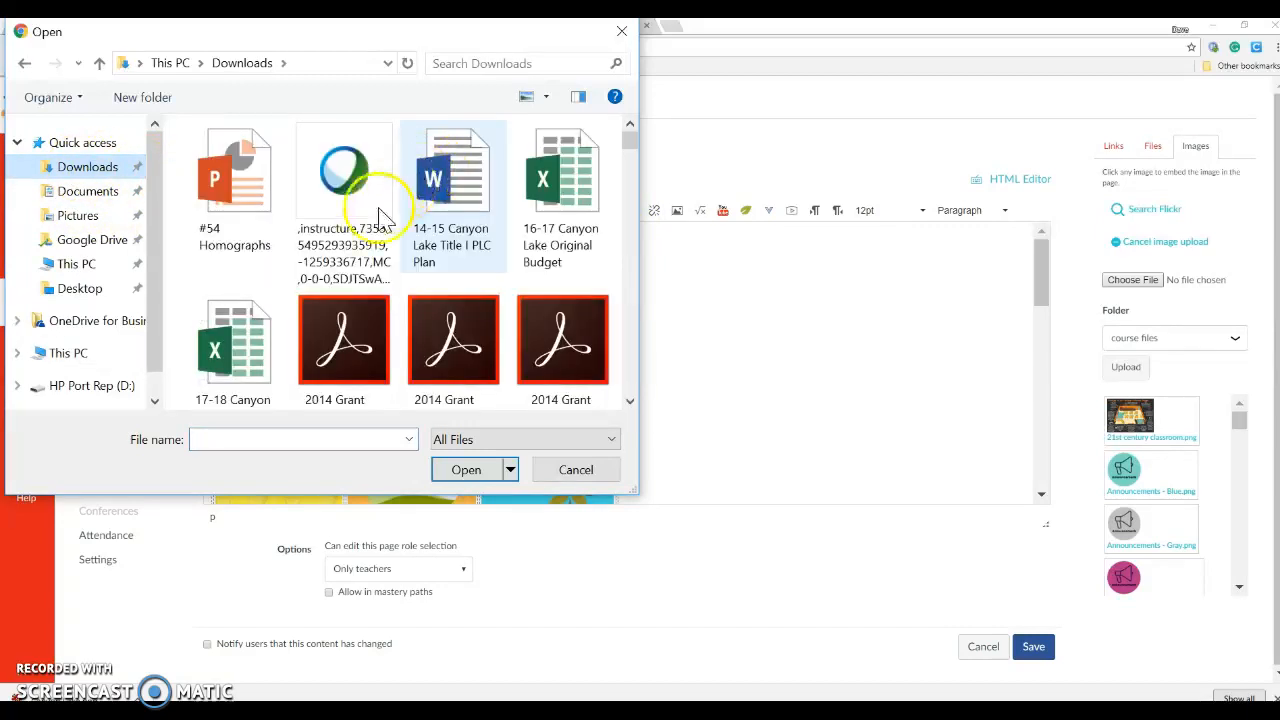
scroll(553, 278, "down", 3)
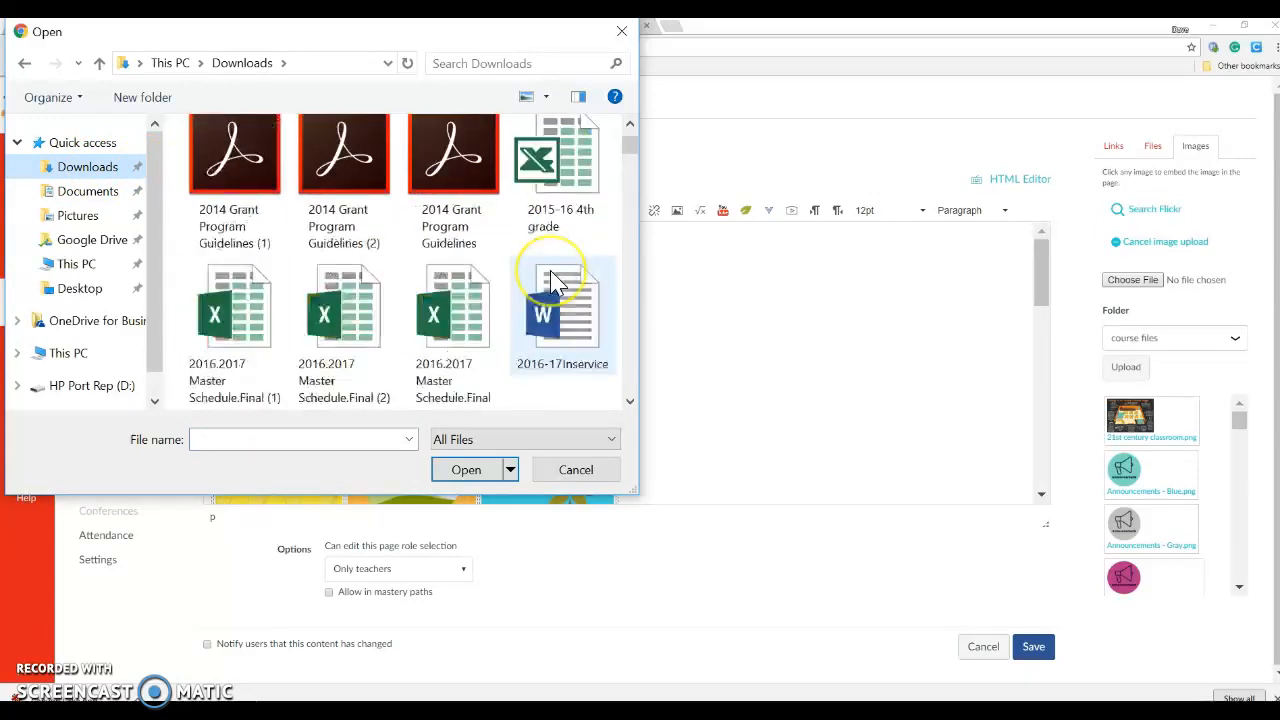
scroll(557, 283, "down", 2)
scroll(557, 283, "down", 4)
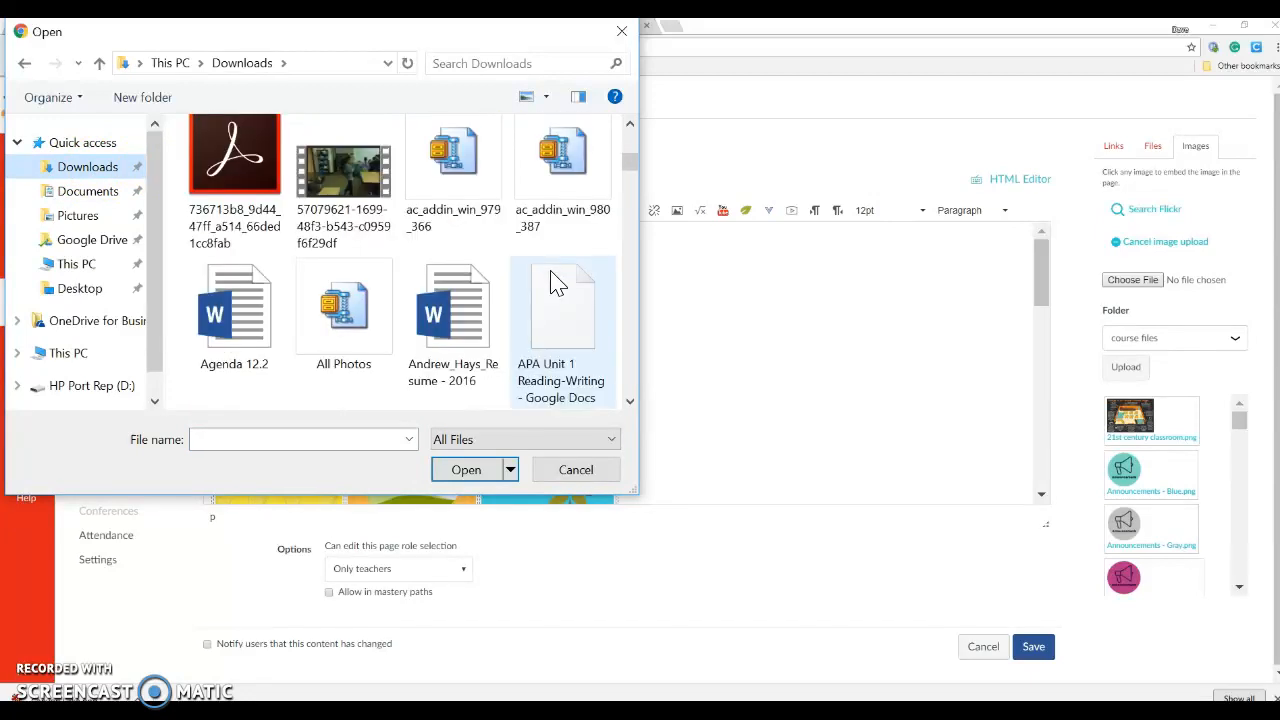
scroll(437, 280, "down", 2)
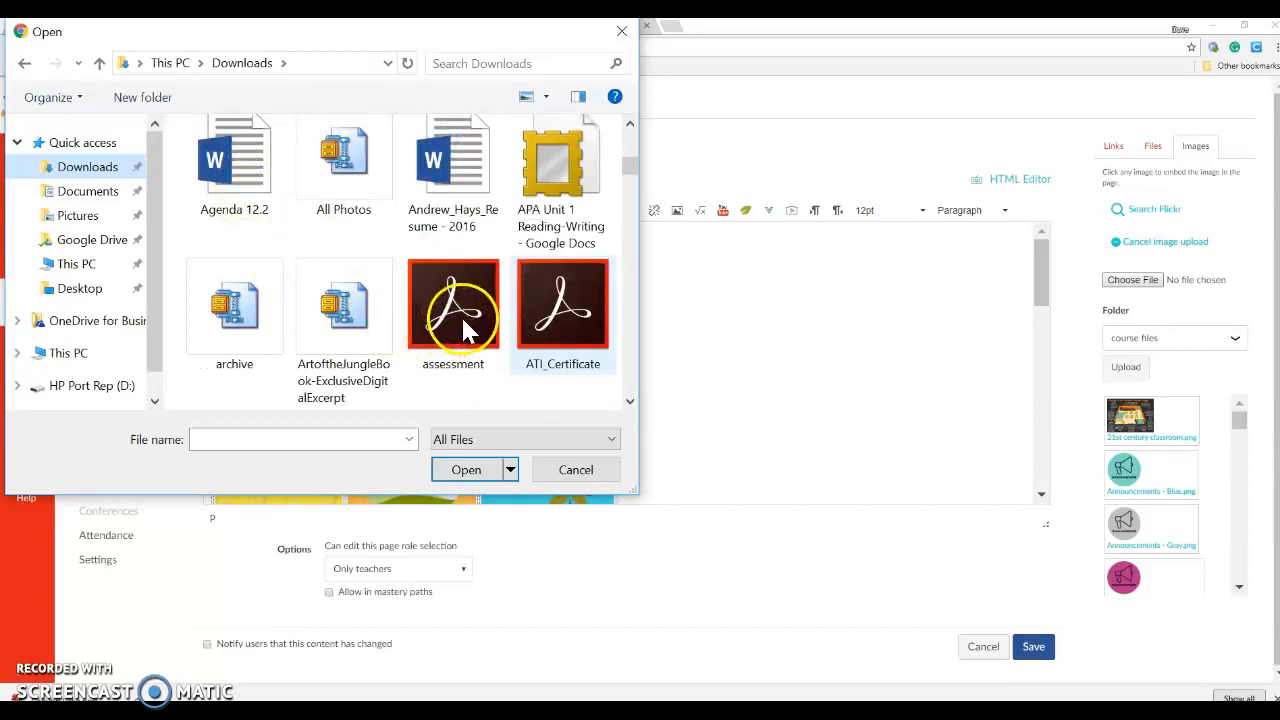
scroll(463, 323, "down", 2)
scroll(463, 323, "down", 2)
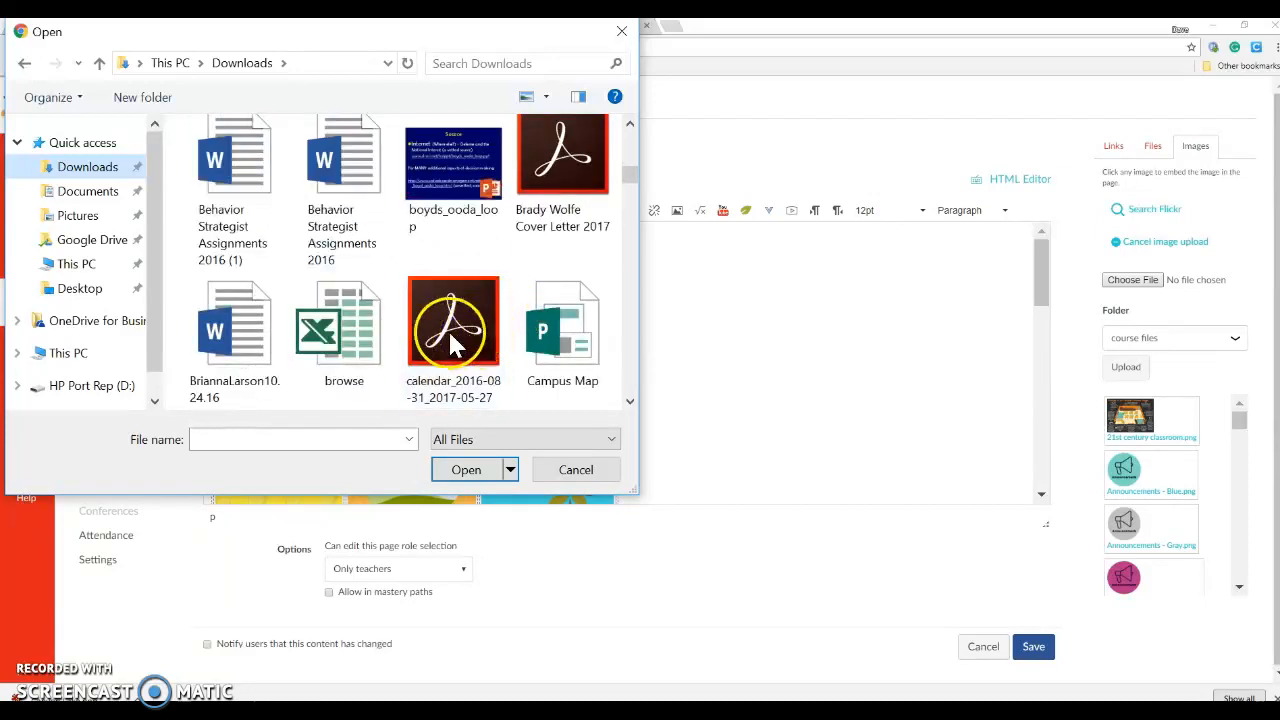
scroll(449, 343, "down", 2)
scroll(449, 343, "down", 2)
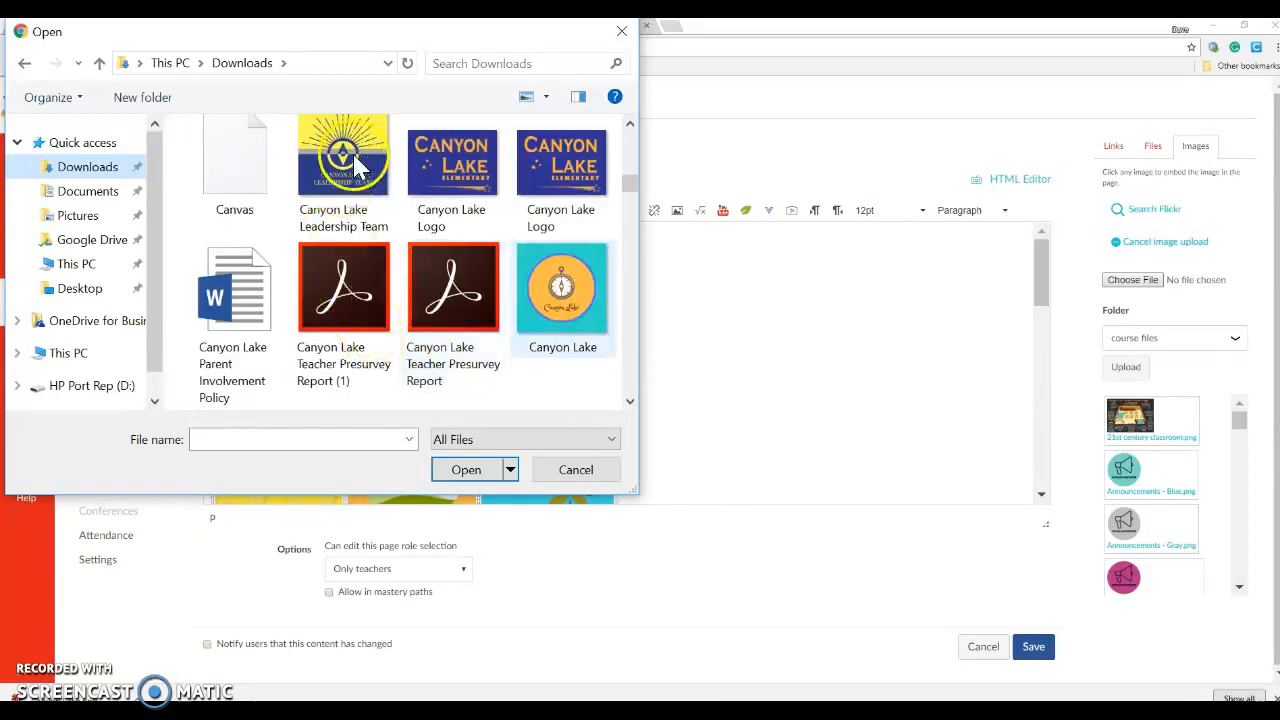
scroll(416, 322, "down", 2)
left_click(416, 322)
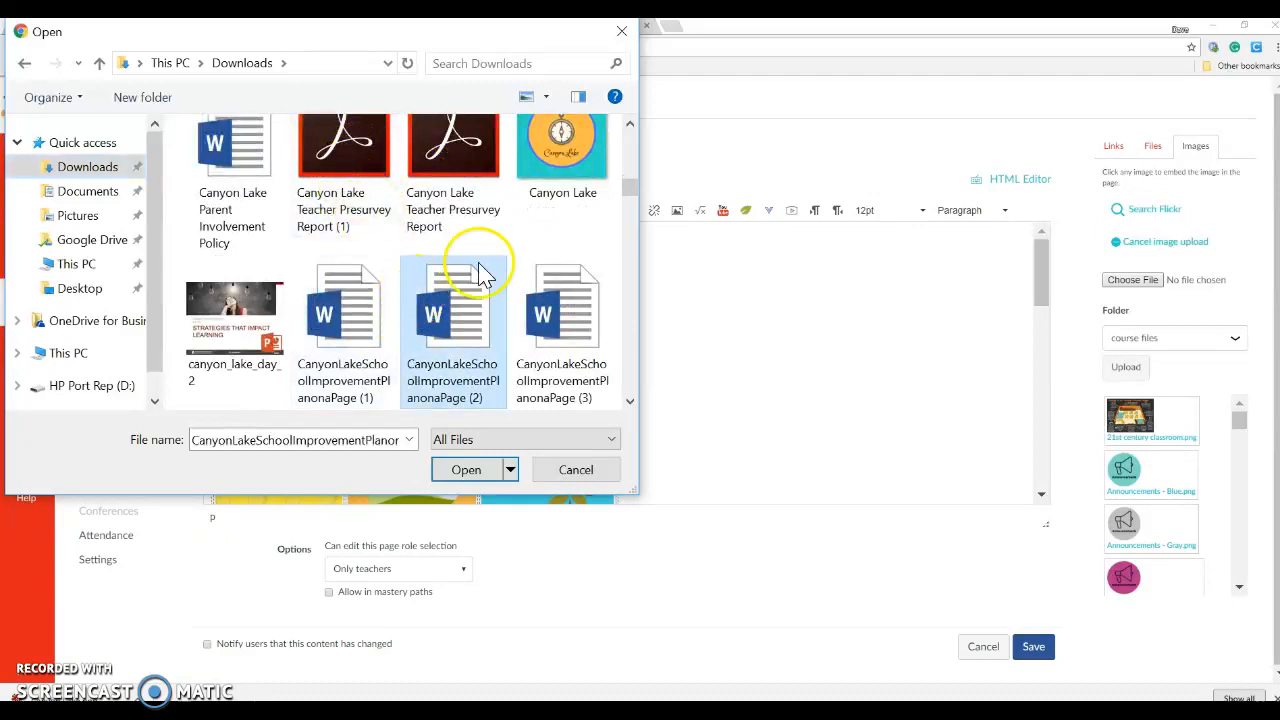
left_click(560, 143)
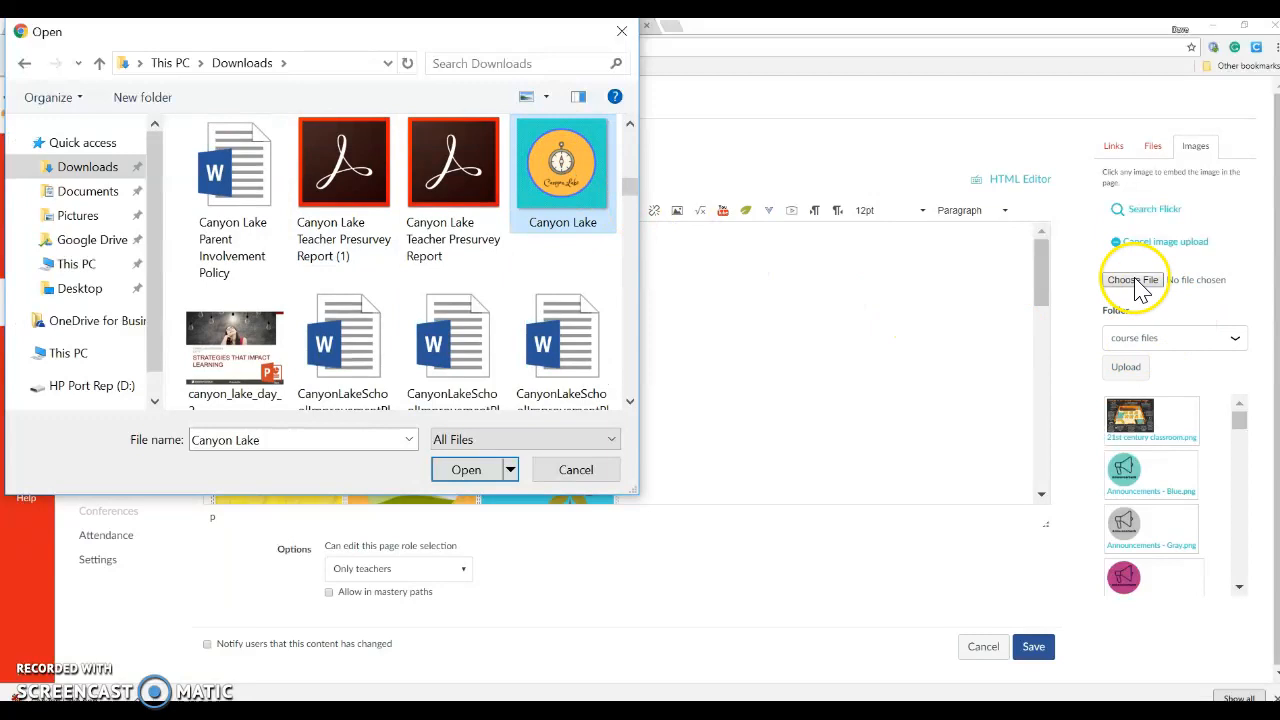
left_click(466, 472)
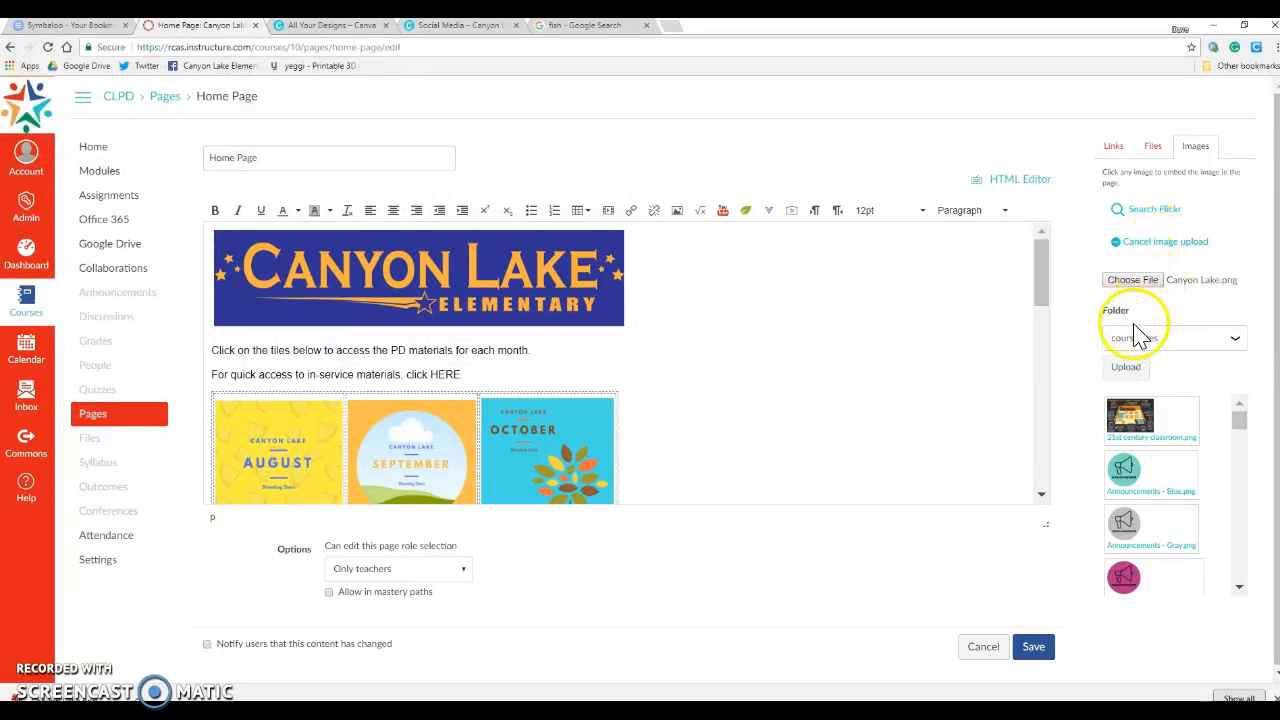
Step: Upload the chosen image to the course files folder and undo its insertion at the start of the home page
left_click(1127, 378)
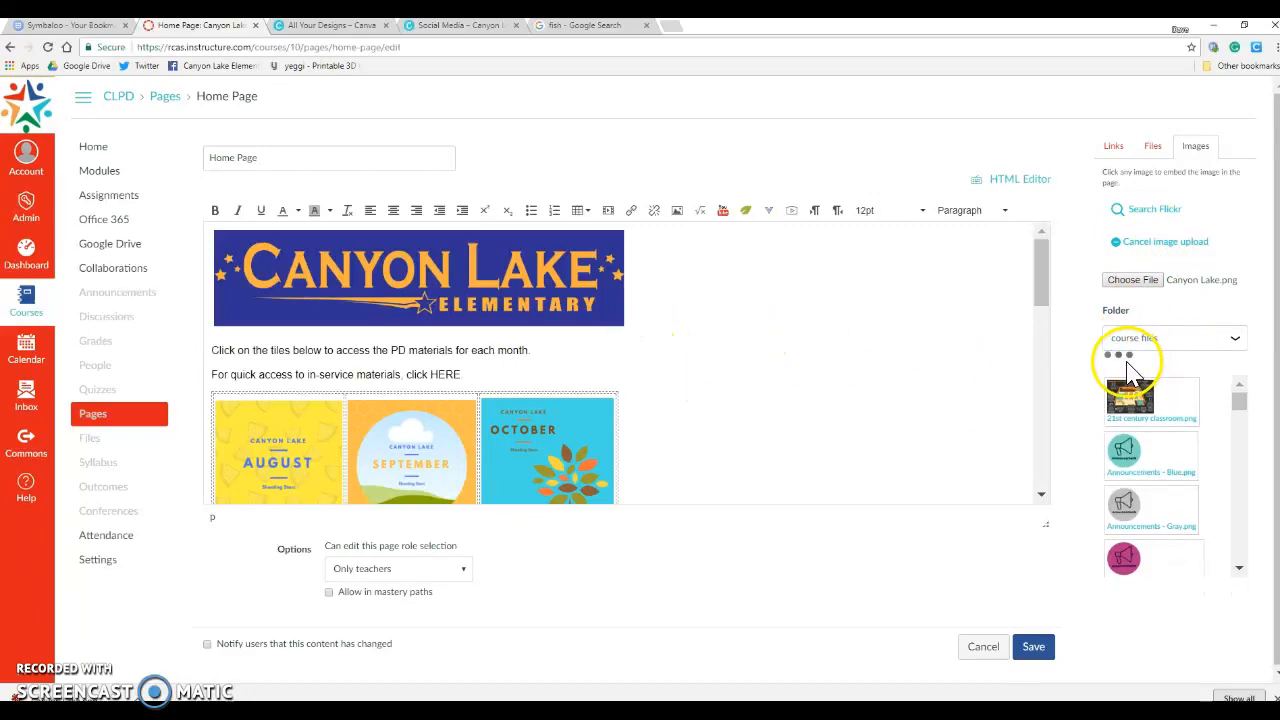
left_click(1123, 371)
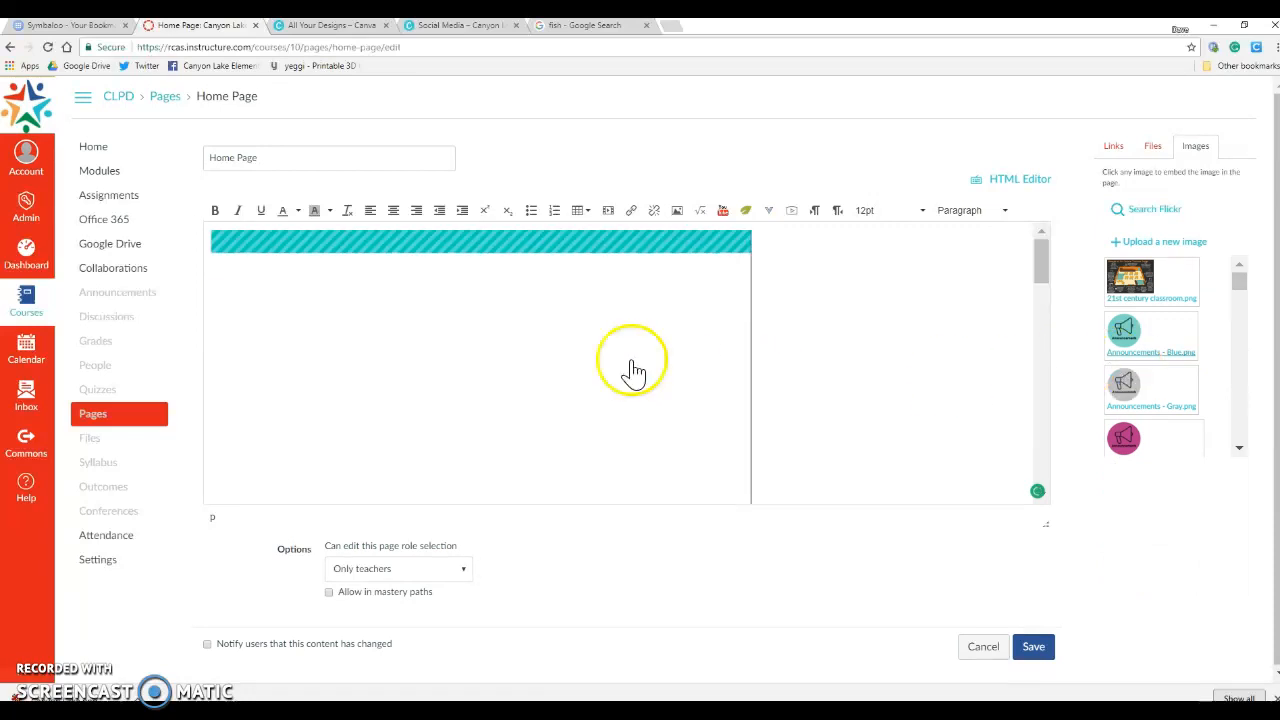
scroll(792, 402, "down", 1)
scroll(792, 402, "up", 1)
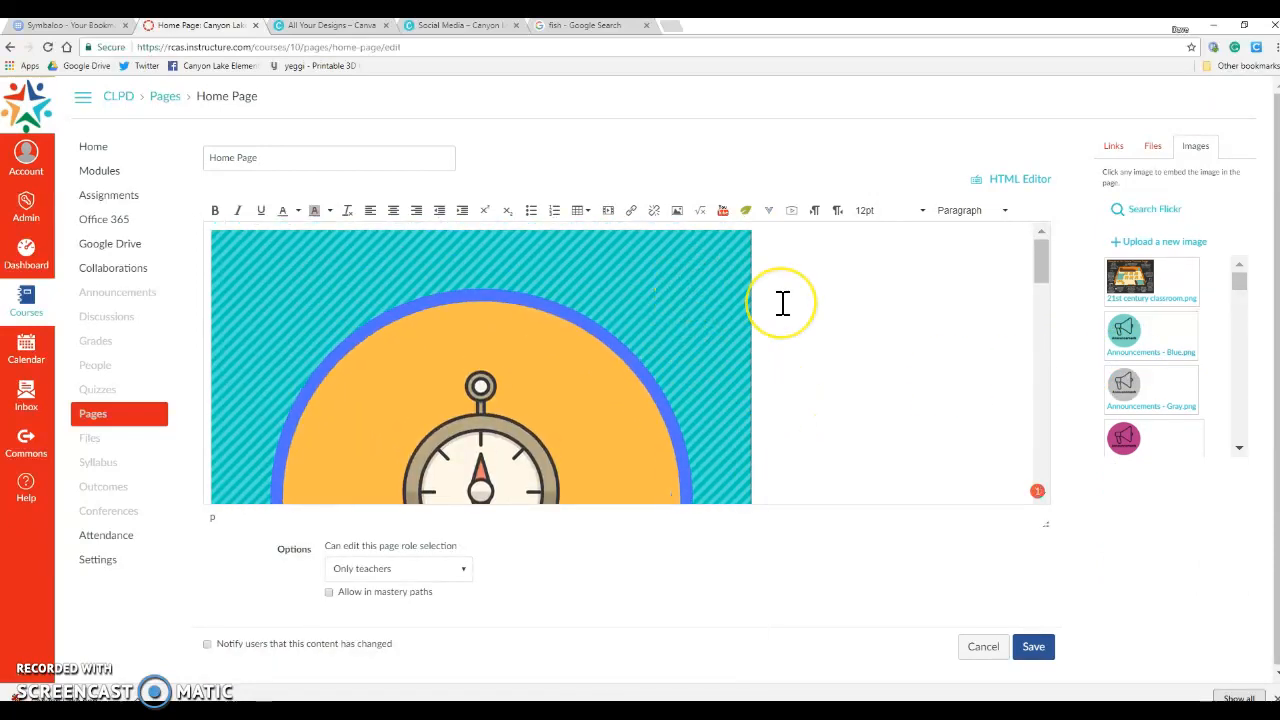
key("ctrl+z")
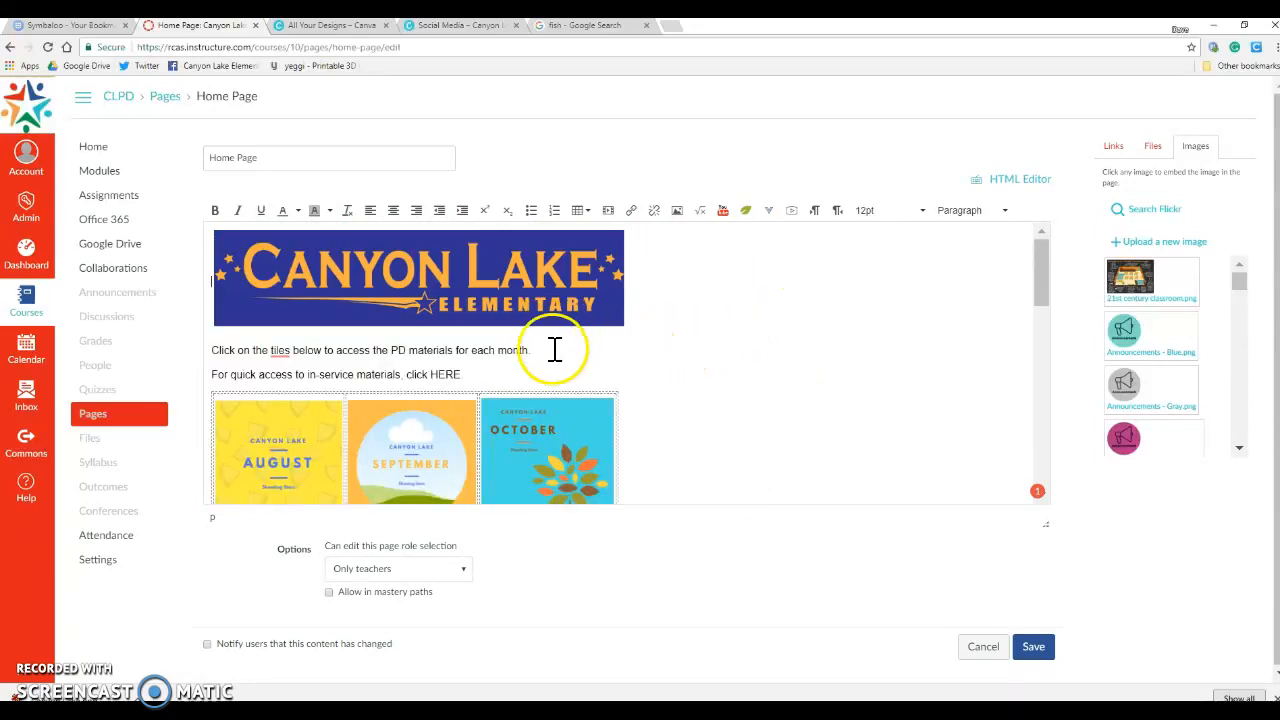
Step: Select the January tile in the home page's image table
scroll(603, 354, "down", 1)
left_click(601, 357)
scroll(531, 377, "down", 1)
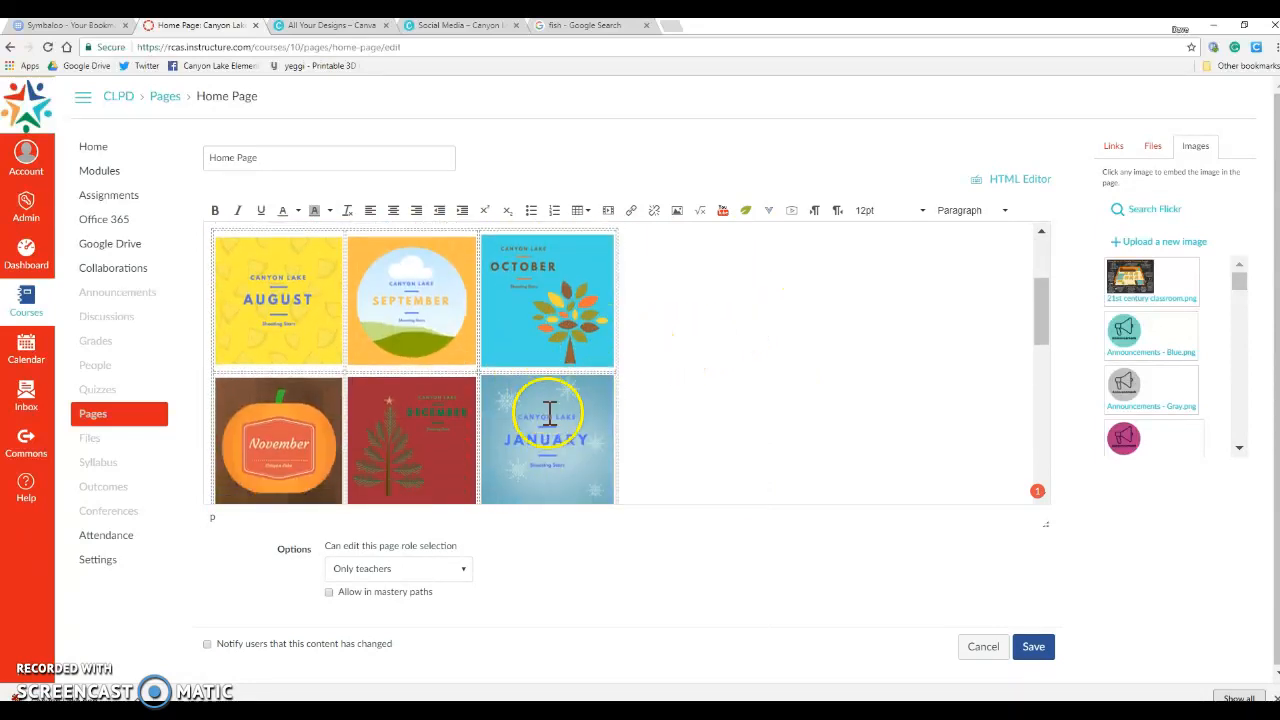
left_click(531, 350)
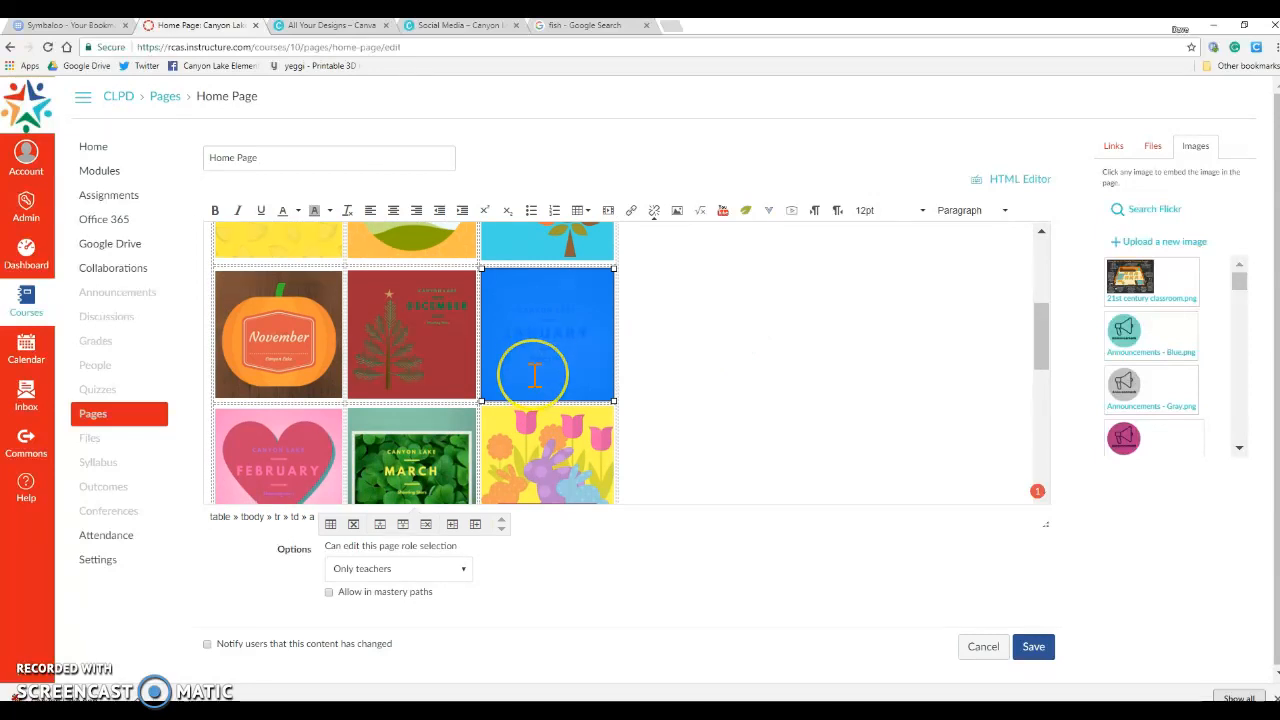